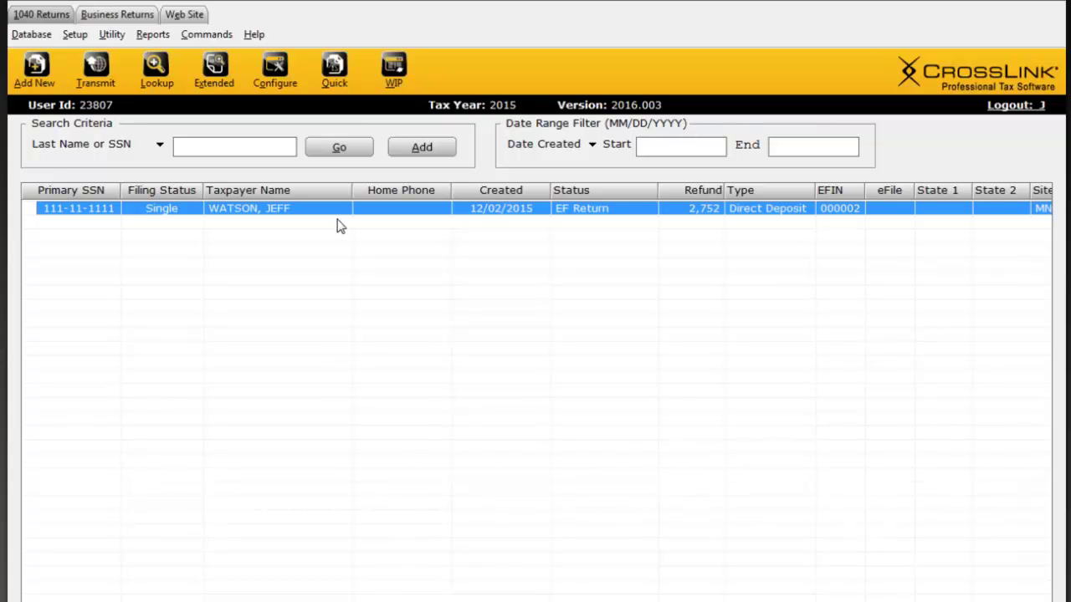
Open the Work In Progress Summary and list the returns with EF Return status from the Status Summary List
{"action": "left_click", "coordinate": [409, 79]}
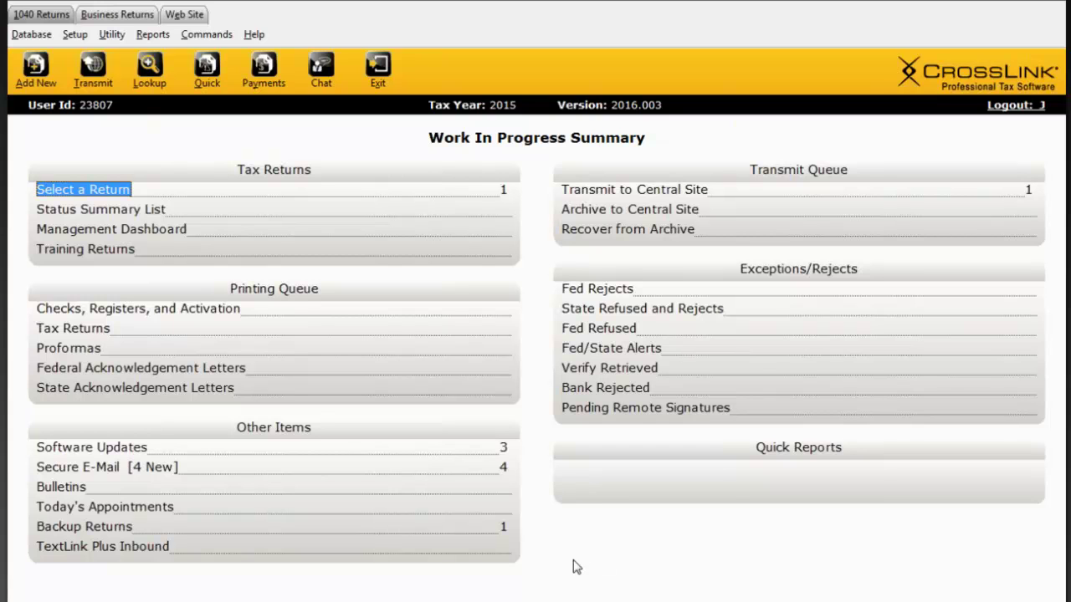
{"action": "left_click", "coordinate": [117, 216]}
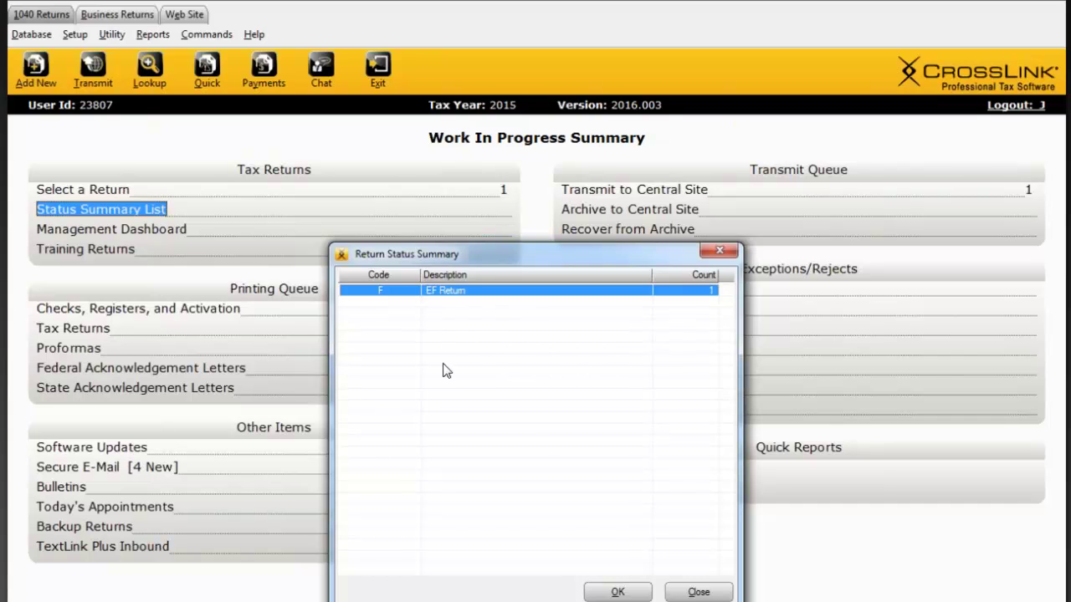
{"action": "double_click", "coordinate": [462, 291]}
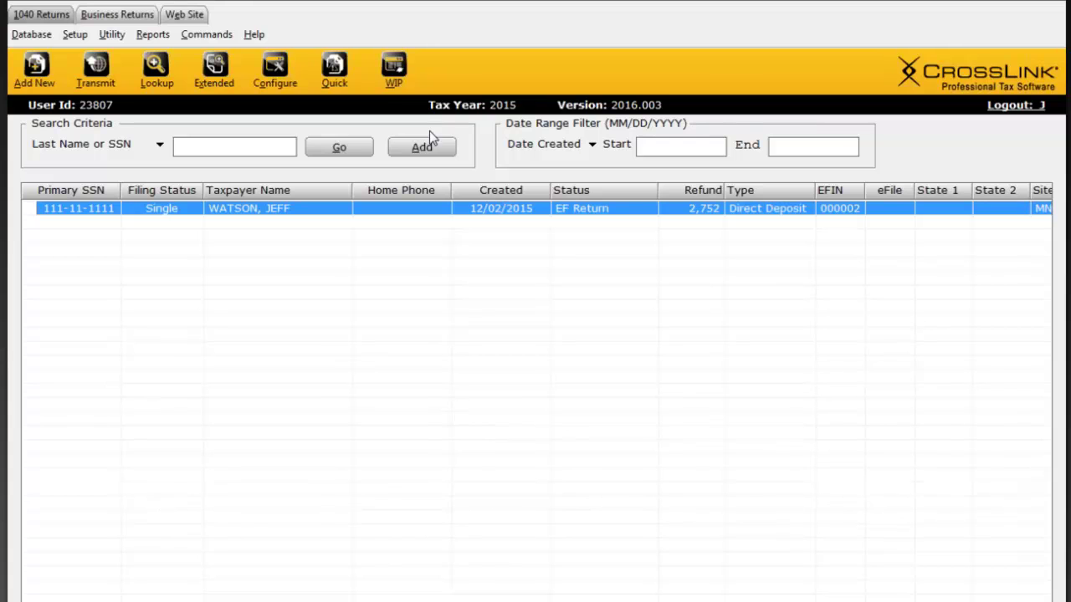
Go back to the Work In Progress Summary, check the Status Summary List again and close it
{"action": "left_click", "coordinate": [393, 72]}
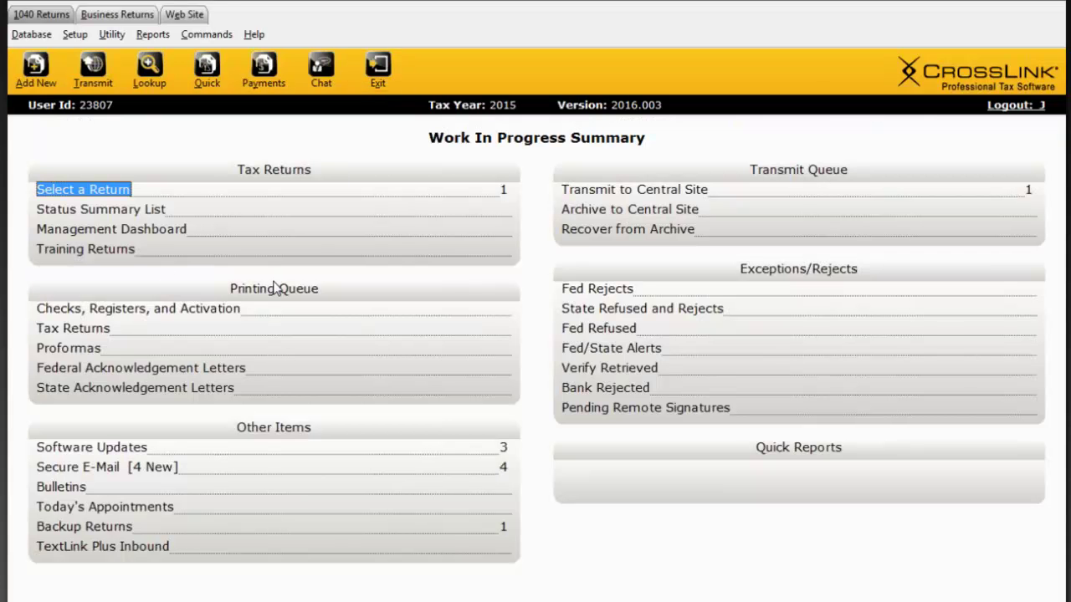
{"action": "double_click", "coordinate": [104, 211]}
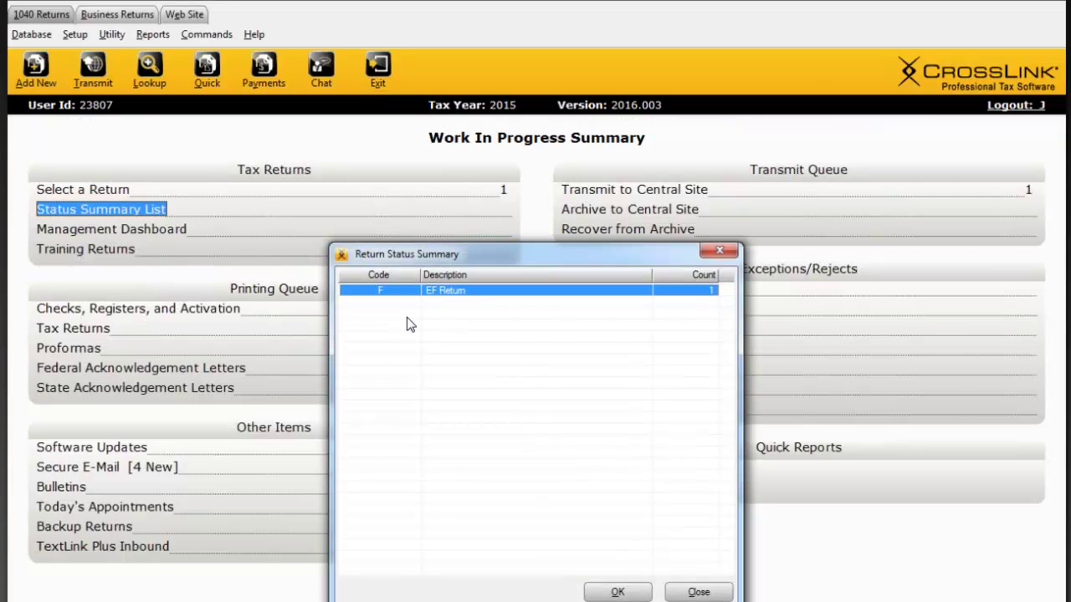
{"action": "left_click", "coordinate": [720, 250]}
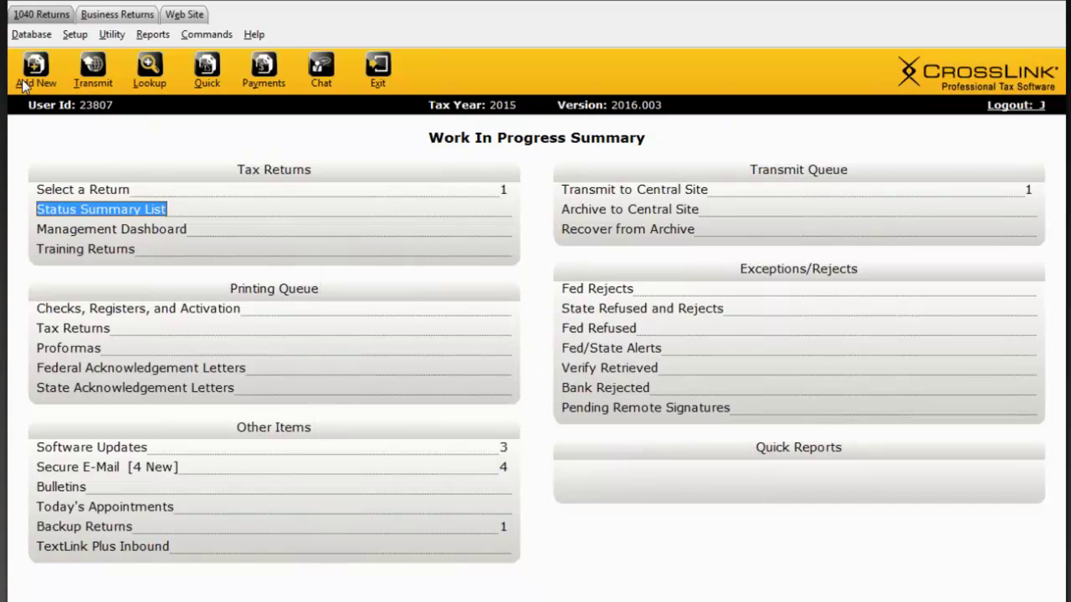
Review the User Status Codes defined in the database and close their list
{"action": "left_click", "coordinate": [46, 38]}
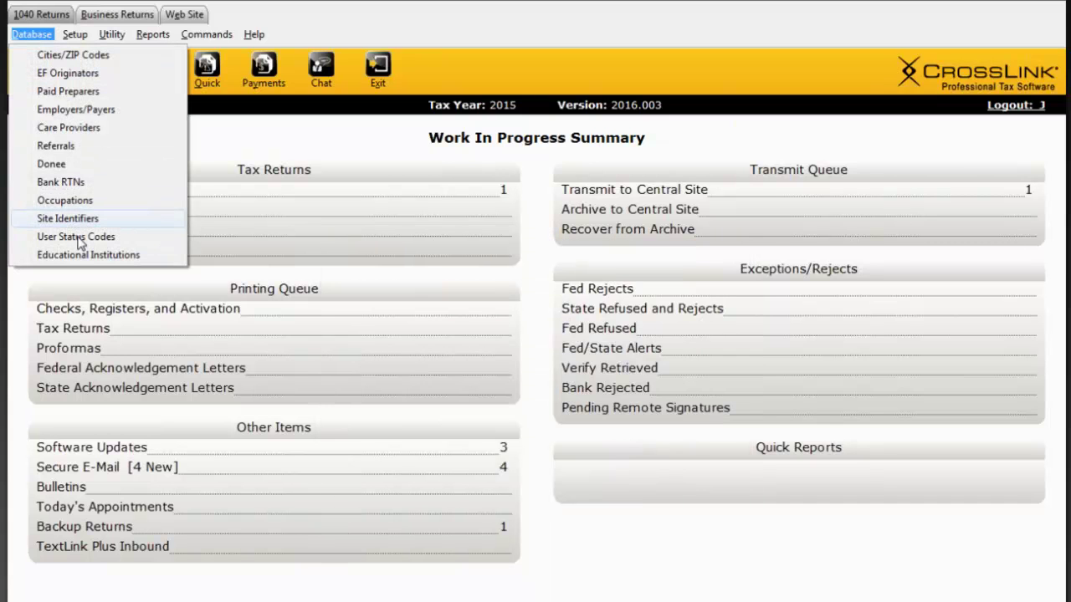
{"action": "left_click", "coordinate": [154, 236]}
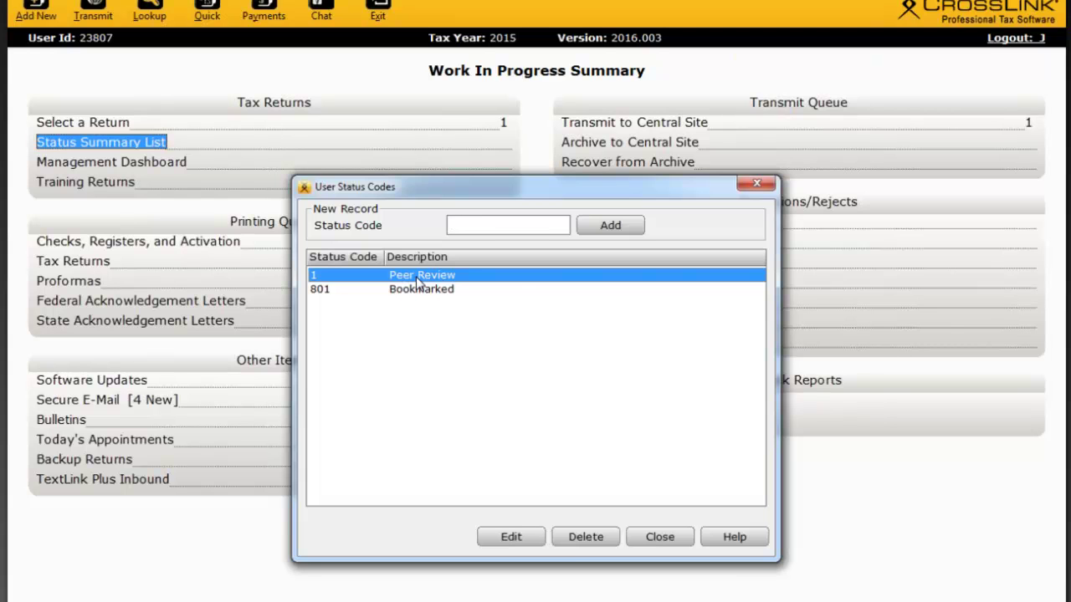
{"action": "left_click", "coordinate": [753, 183]}
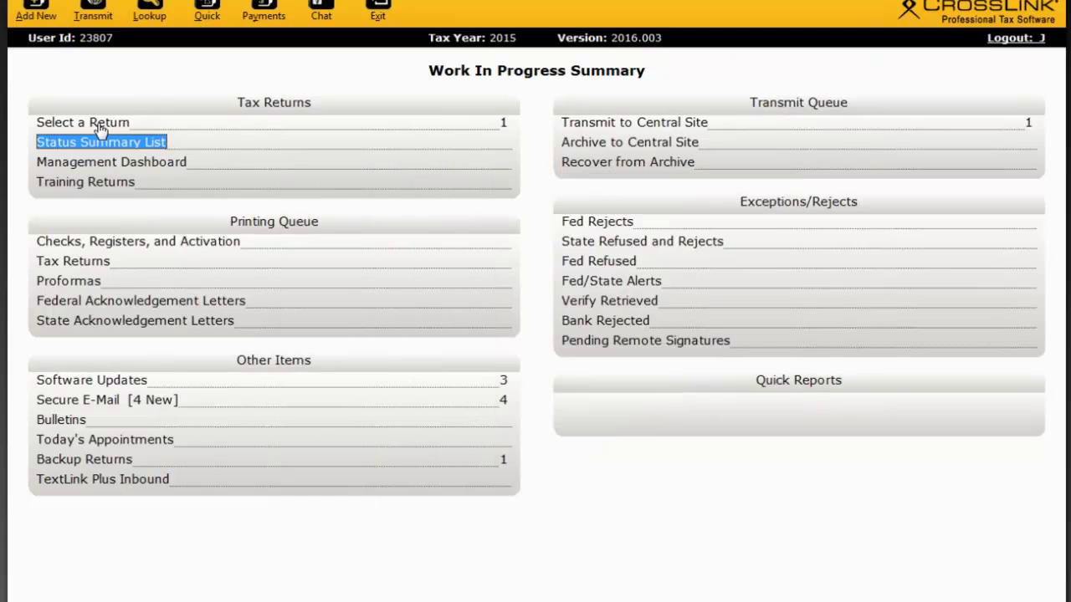
Open the taxpayer's 1040 return, set its User Status to code 1 (Peer Review), and return to the Work In Progress Summary
{"action": "left_click", "coordinate": [98, 129]}
{"action": "left_click", "coordinate": [340, 82]}
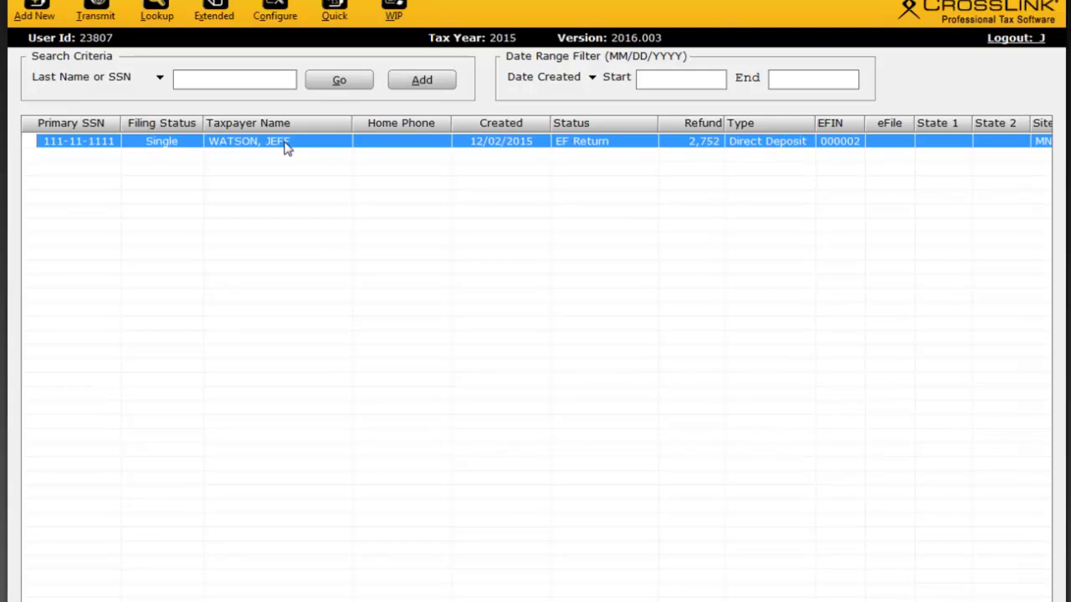
{"action": "double_click", "coordinate": [286, 147]}
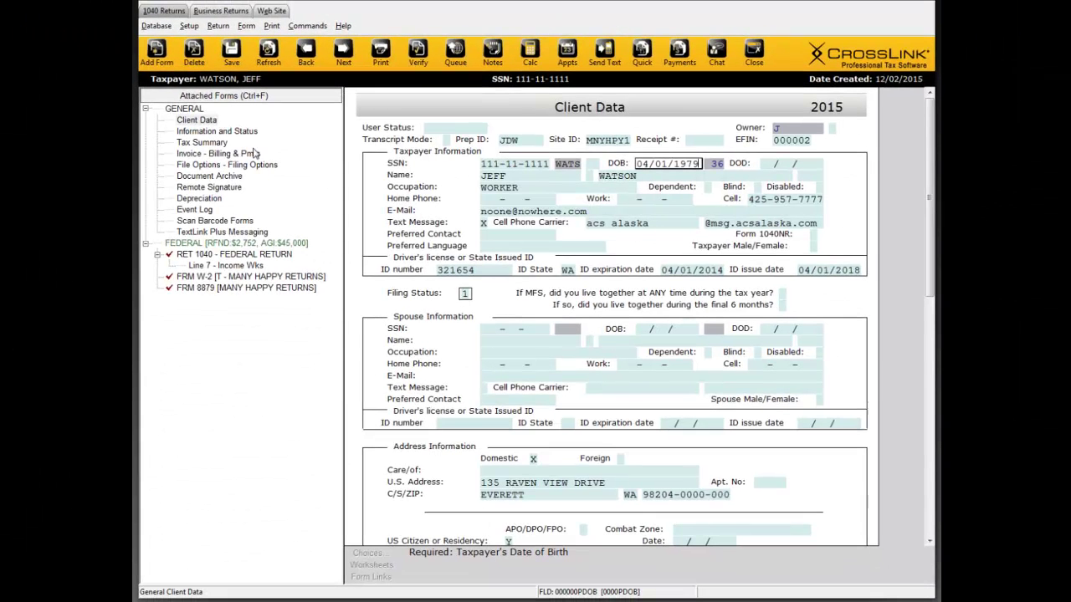
{"action": "left_click", "coordinate": [444, 129]}
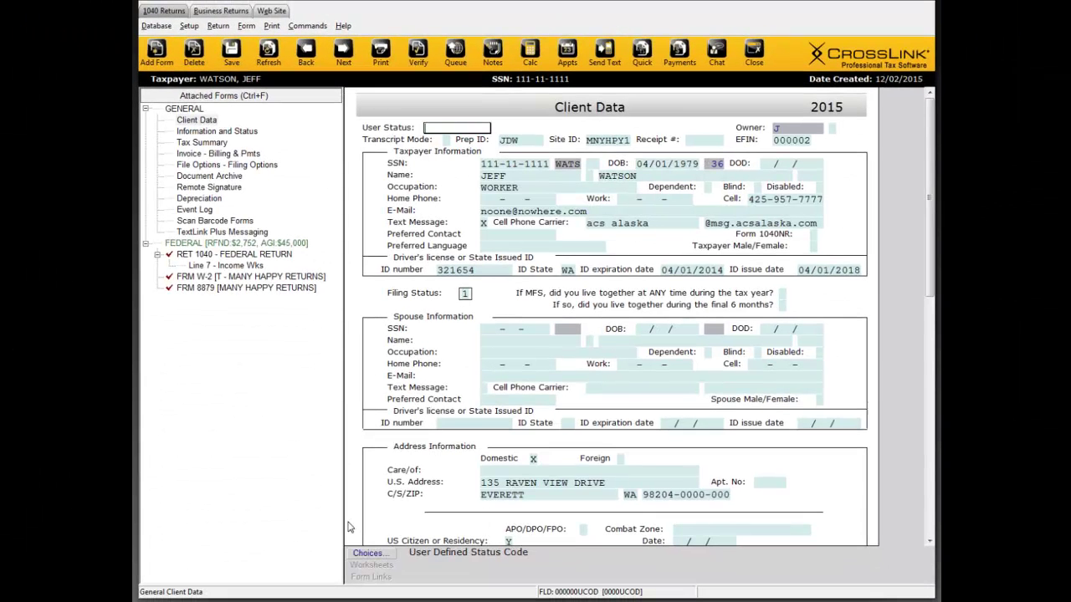
{"action": "left_click", "coordinate": [355, 554]}
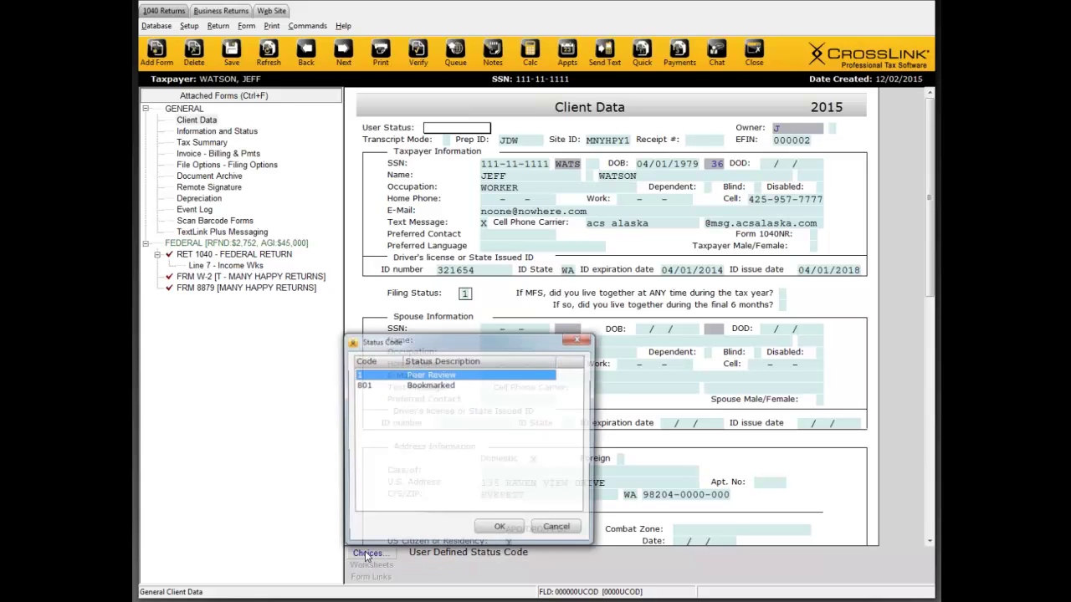
{"action": "double_click", "coordinate": [423, 376]}
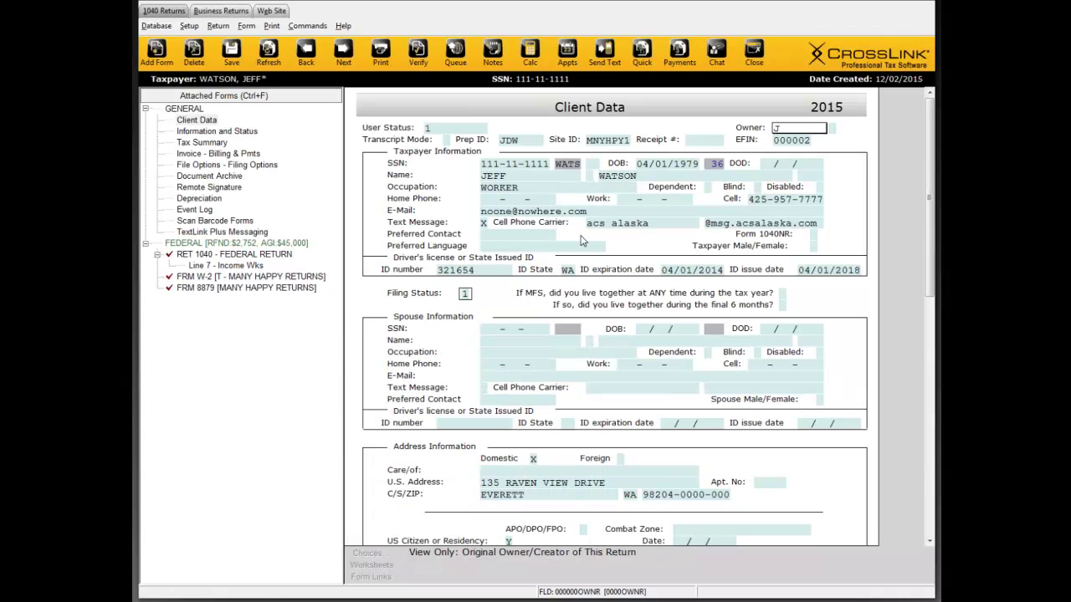
{"action": "left_click", "coordinate": [754, 55]}
{"action": "left_click", "coordinate": [460, 50]}
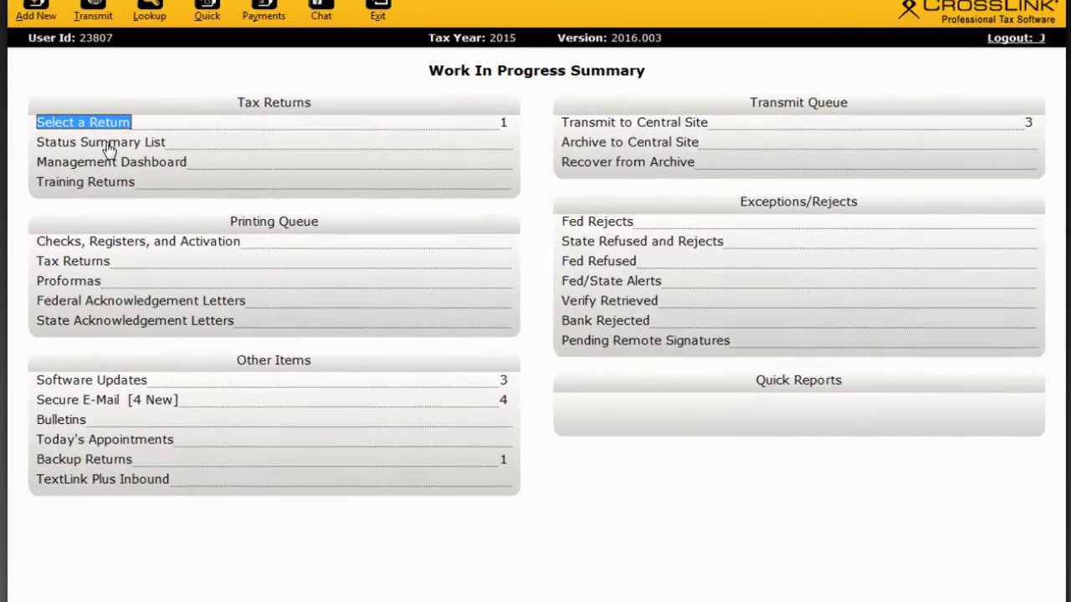
List the returns with Peer Review status from the Status Summary List, and go back to the Work In Progress Summary
{"action": "left_click", "coordinate": [142, 147]}
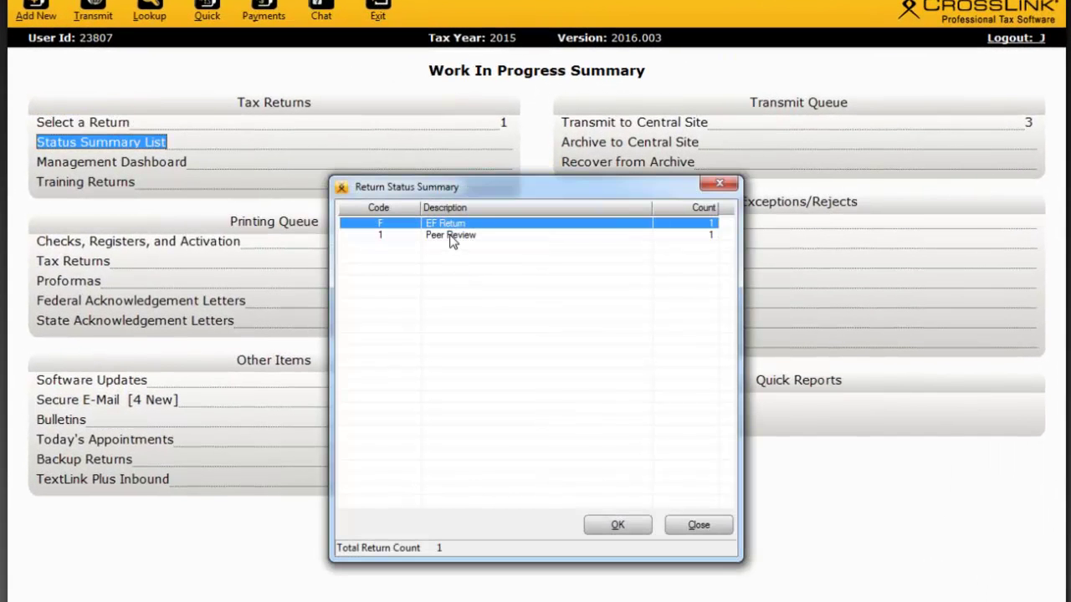
{"action": "left_click", "coordinate": [460, 235]}
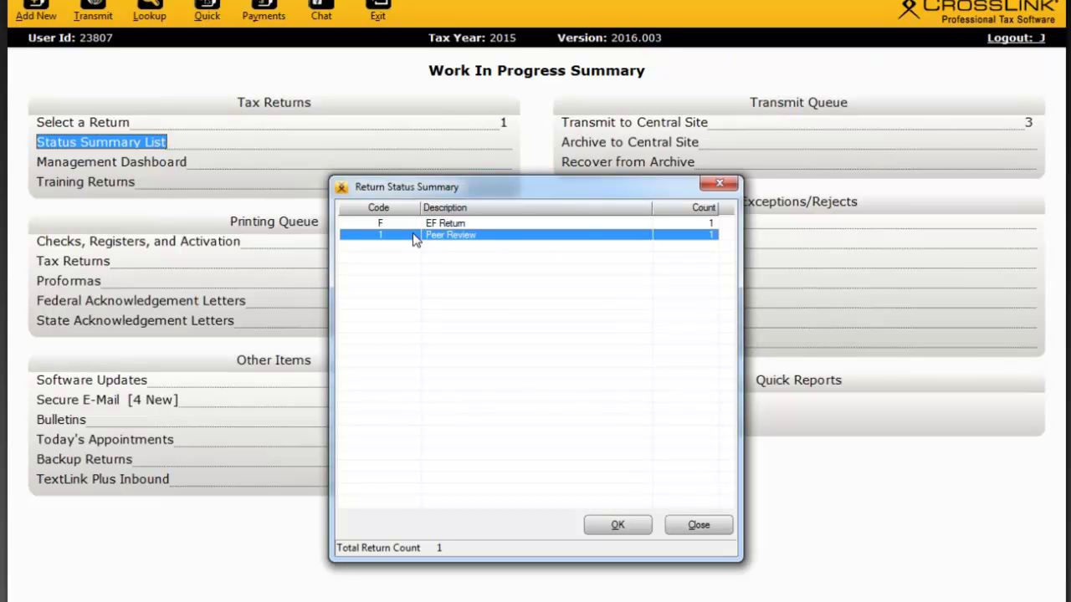
{"action": "double_click", "coordinate": [458, 238]}
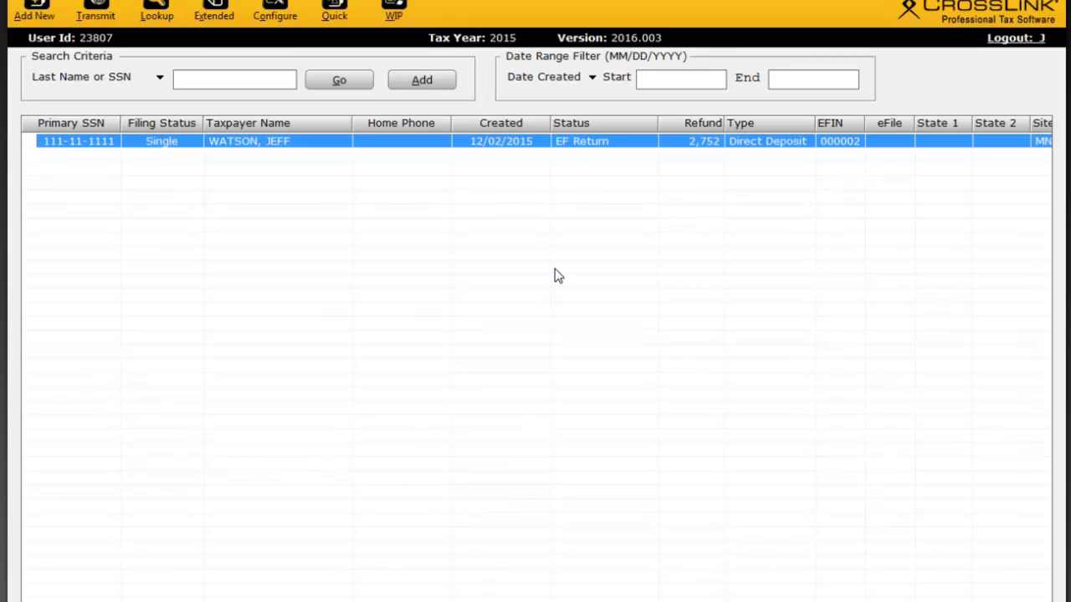
{"action": "left_click", "coordinate": [405, 25]}
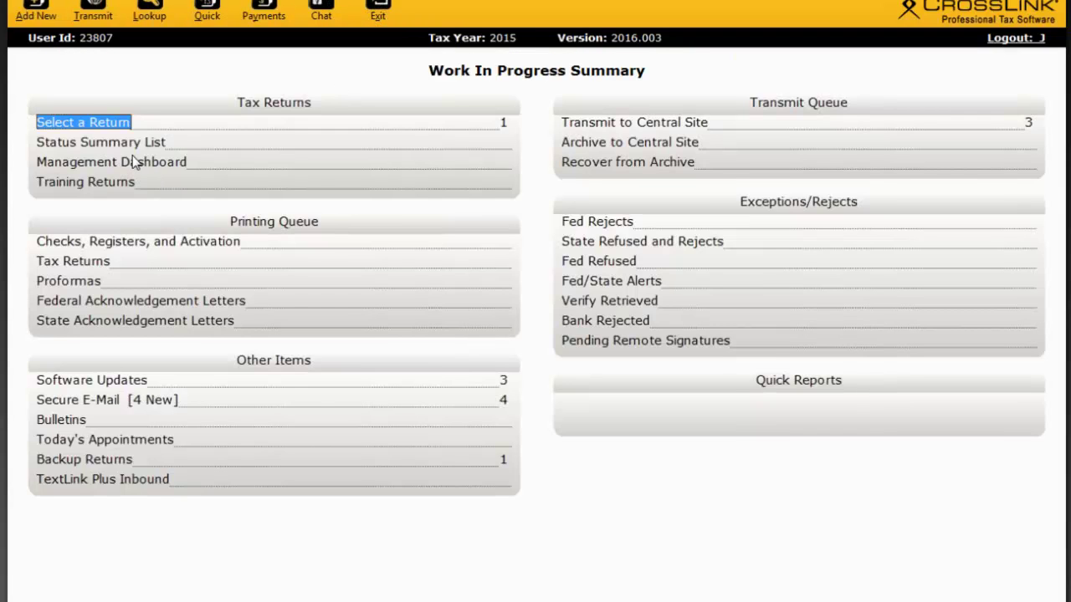
Select the Peer Review entry in the Status Summary List and close the summary
{"action": "left_click", "coordinate": [125, 145]}
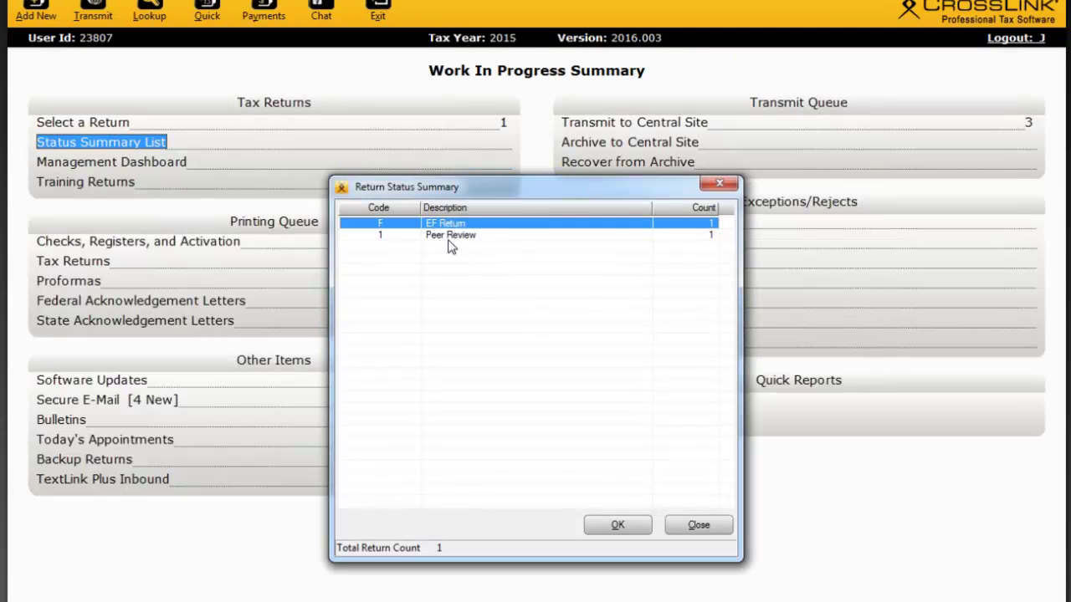
{"action": "left_click", "coordinate": [435, 237]}
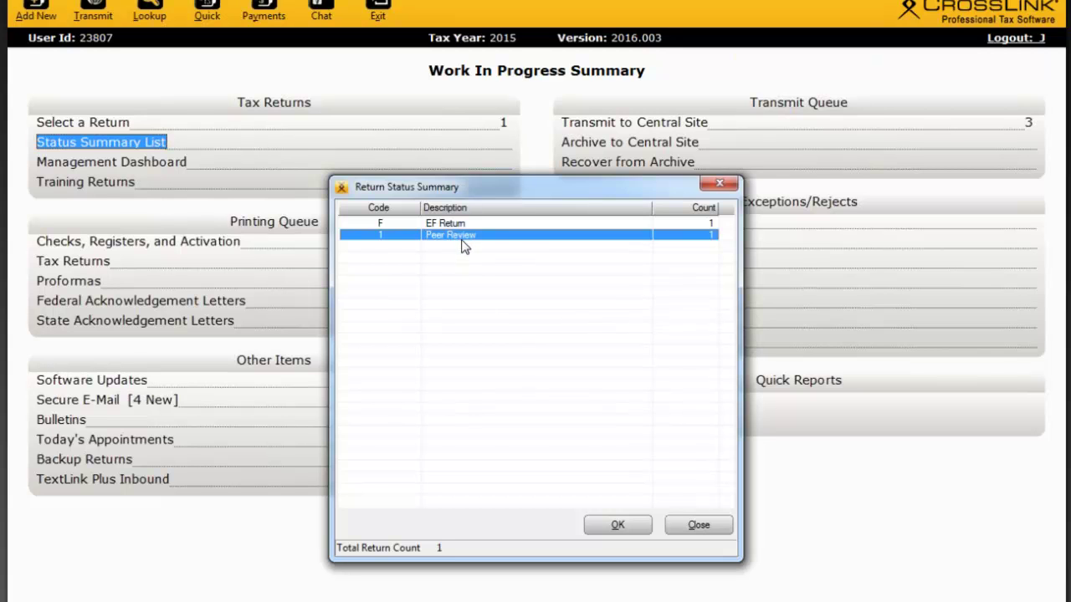
{"action": "left_click", "coordinate": [719, 183]}
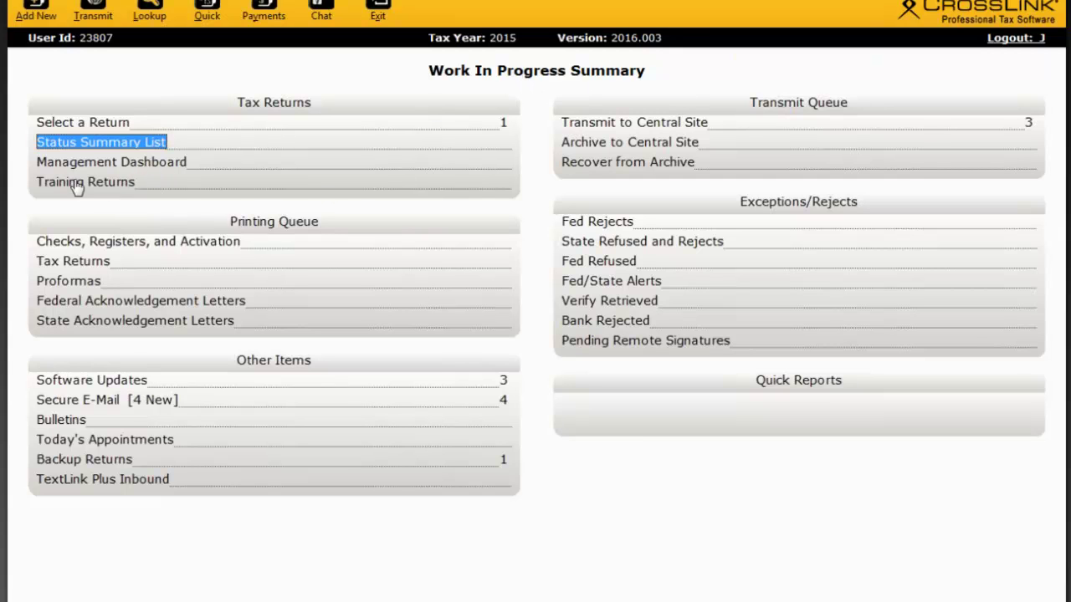
Open the Management Dashboard and run the Daily Activity type for All Groups without a date range
{"action": "left_click", "coordinate": [152, 168]}
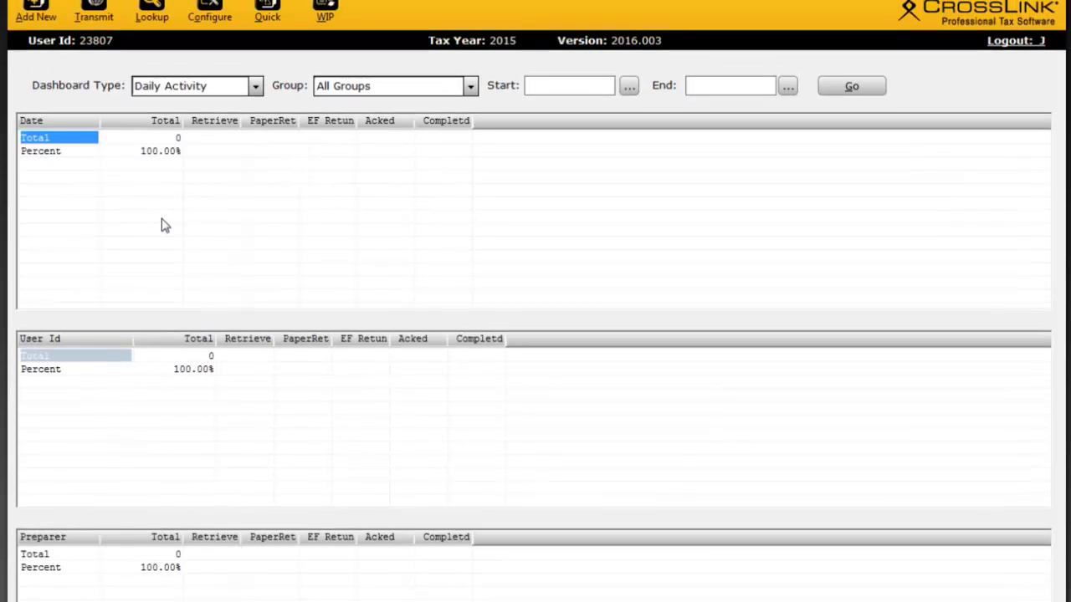
{"action": "left_click", "coordinate": [256, 109]}
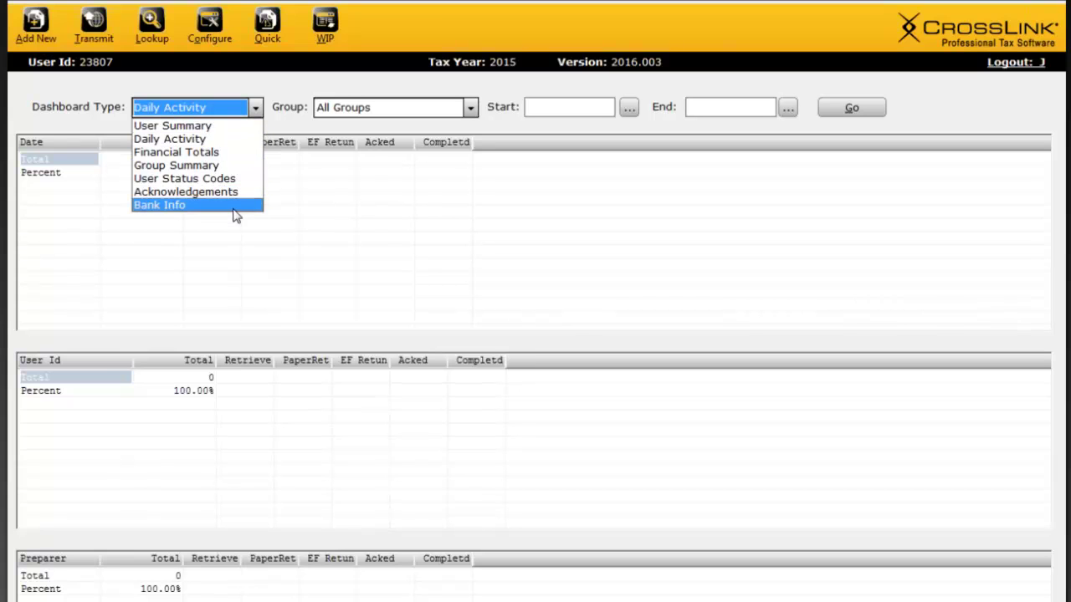
{"action": "left_click", "coordinate": [232, 138]}
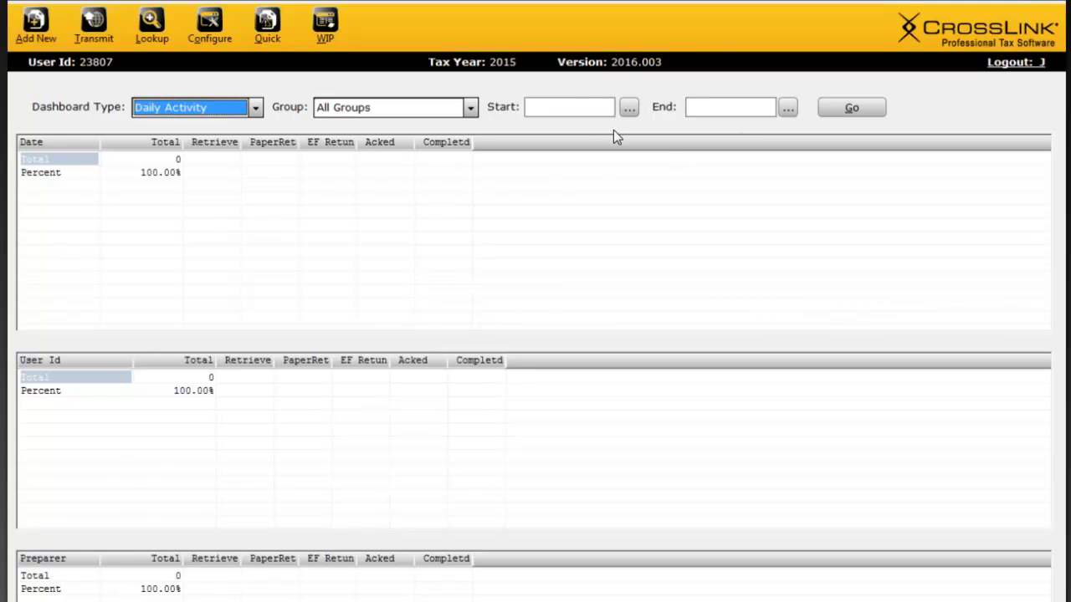
{"action": "left_click", "coordinate": [849, 109]}
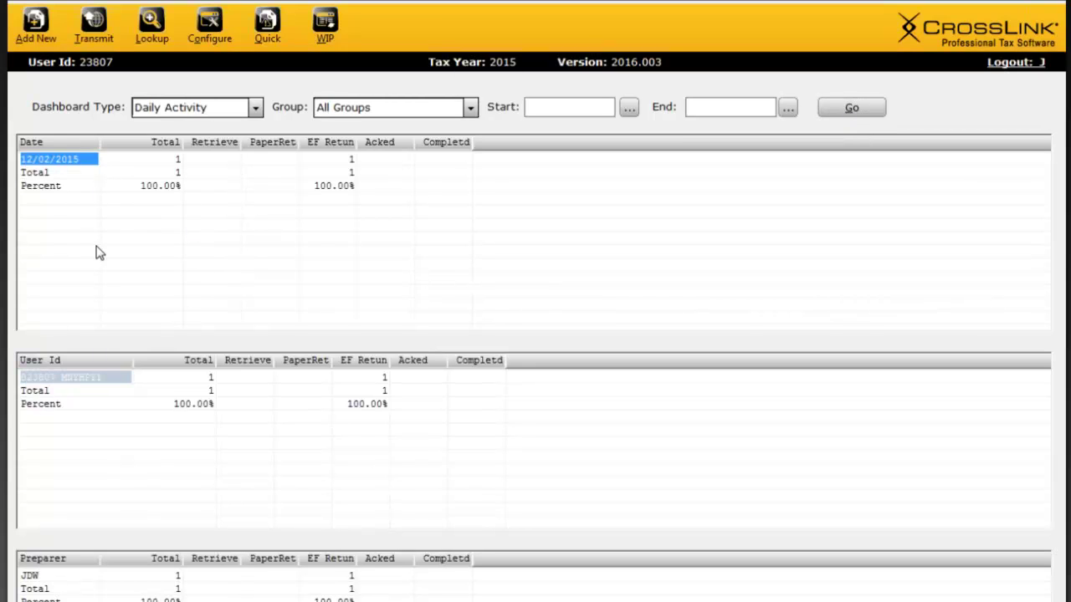
Examine the dashboard's user and preparer totals, view the return behind the preparer's total, and go back to the dashboard
{"action": "left_click", "coordinate": [63, 380]}
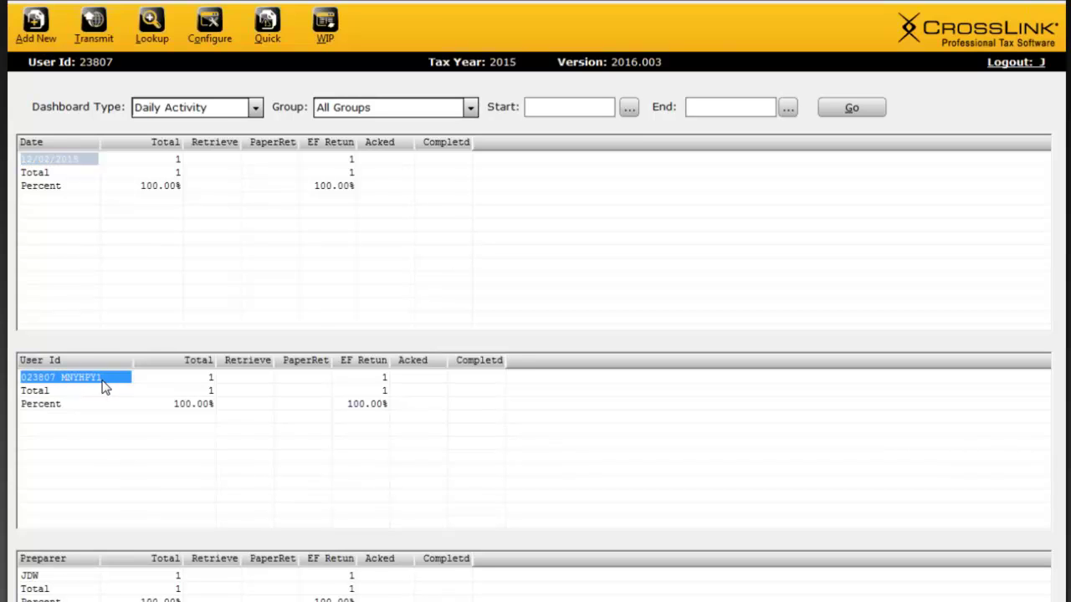
{"action": "left_click", "coordinate": [42, 577]}
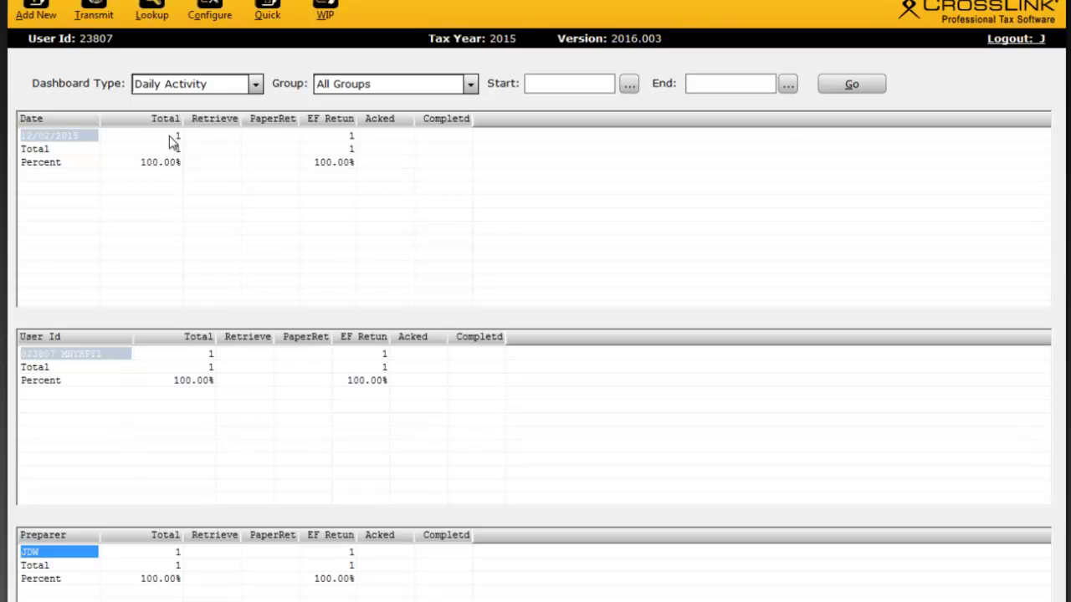
{"action": "left_click", "coordinate": [200, 355]}
{"action": "left_click", "coordinate": [199, 368]}
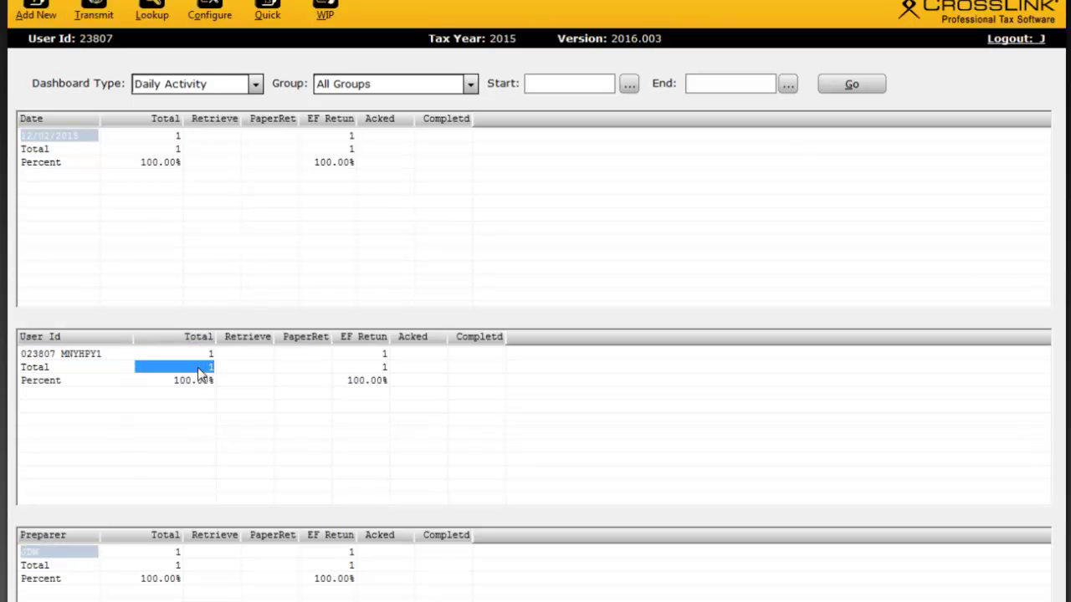
{"action": "double_click", "coordinate": [172, 554]}
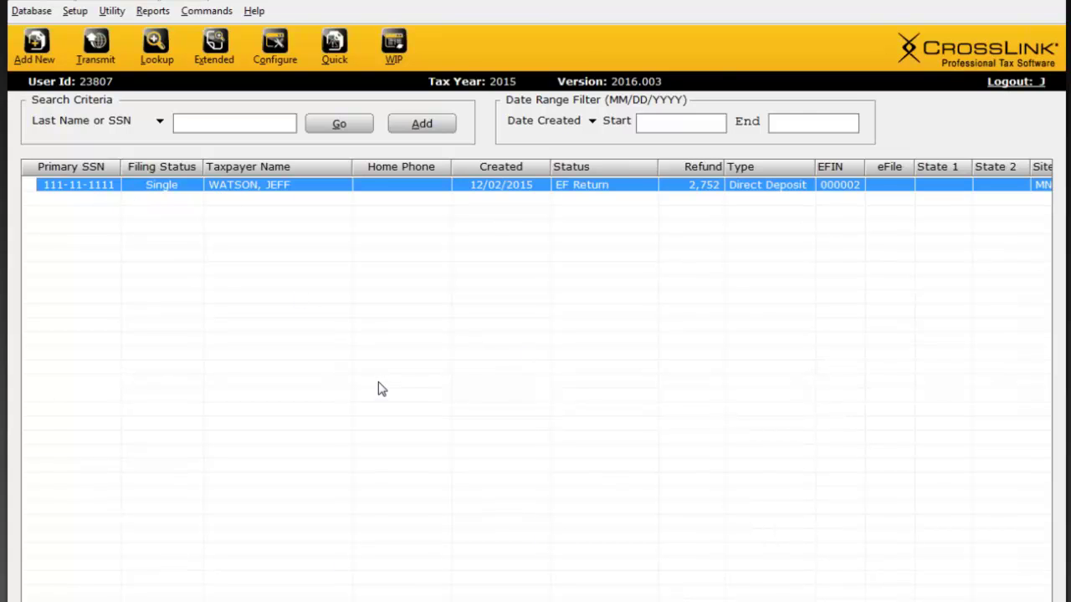
{"action": "key", "text": "Escape"}
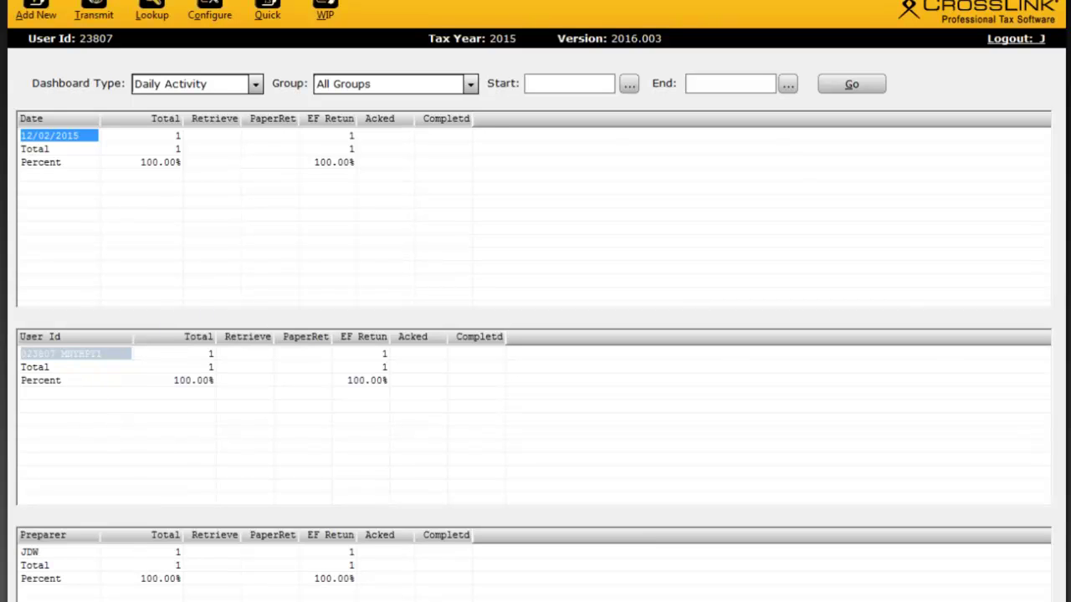
View the Training Returns list from the Work In Progress Summary, and return to the summary
{"action": "left_click", "coordinate": [328, 15]}
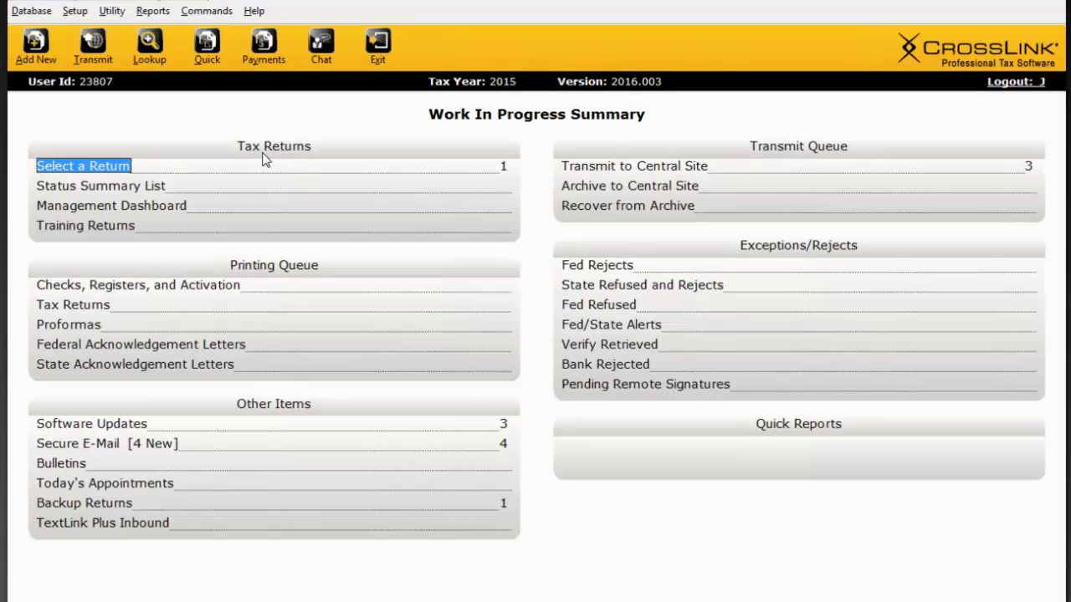
{"action": "left_click", "coordinate": [106, 234]}
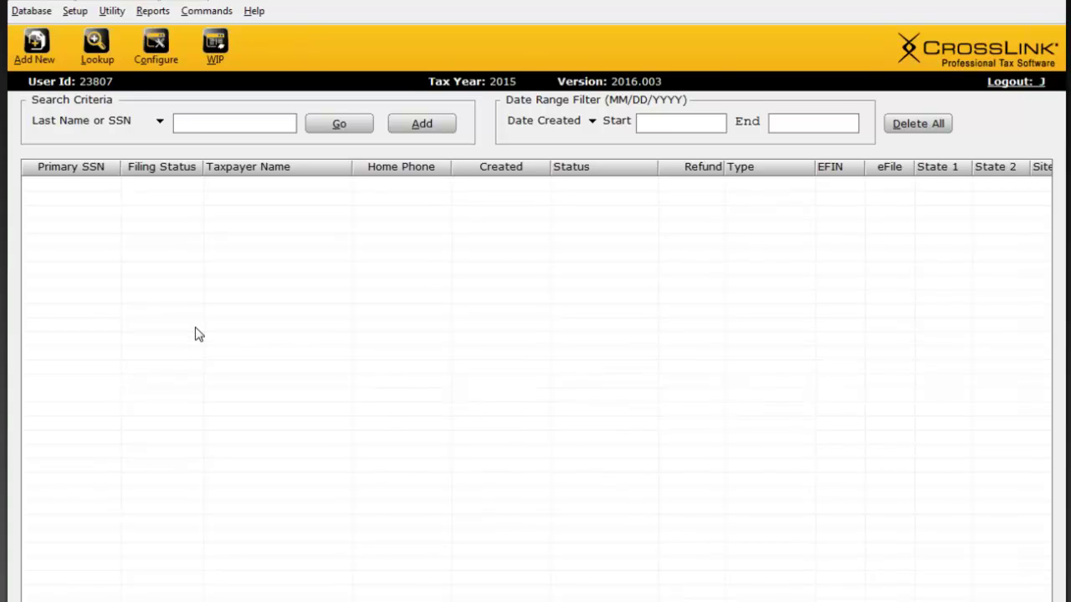
{"action": "left_click", "coordinate": [214, 46]}
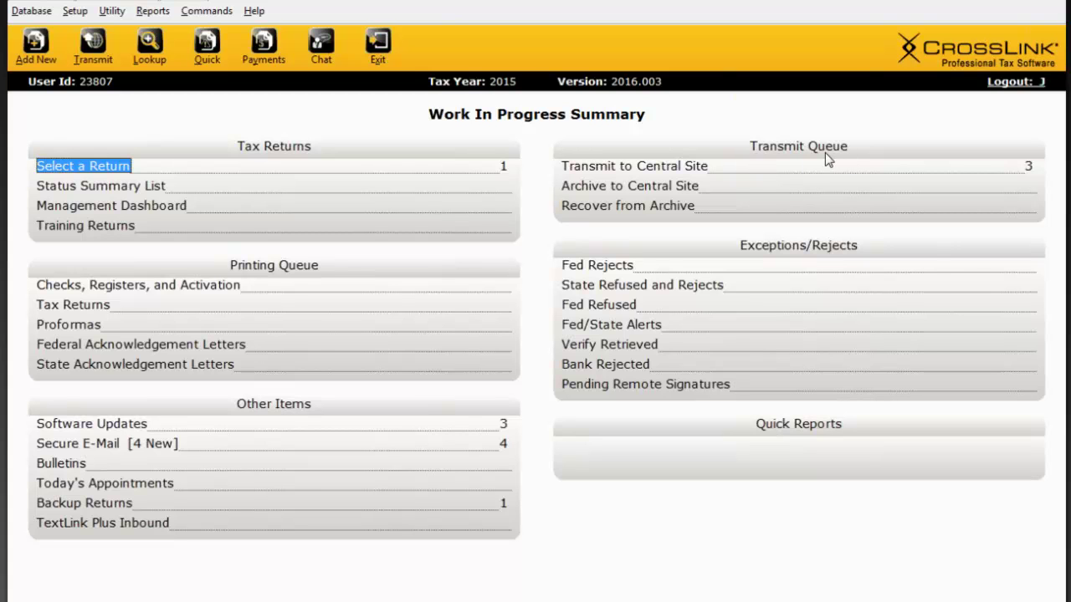
View the items queued for Transmit to Central Site without sending them, and view Today's Appointments before returning to the summary
{"action": "left_click", "coordinate": [648, 172]}
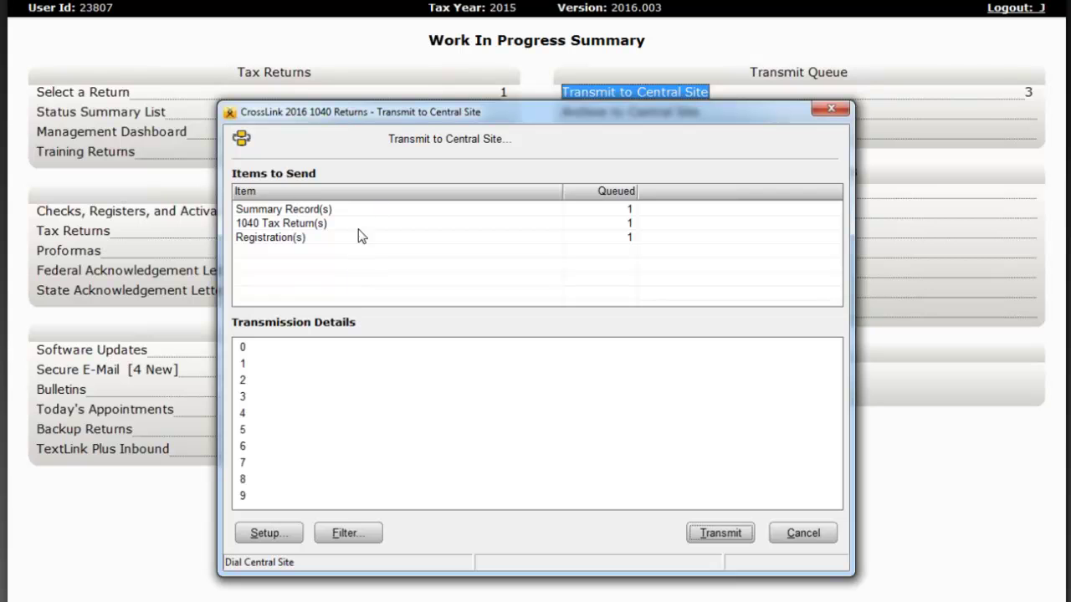
{"action": "left_click", "coordinate": [801, 533]}
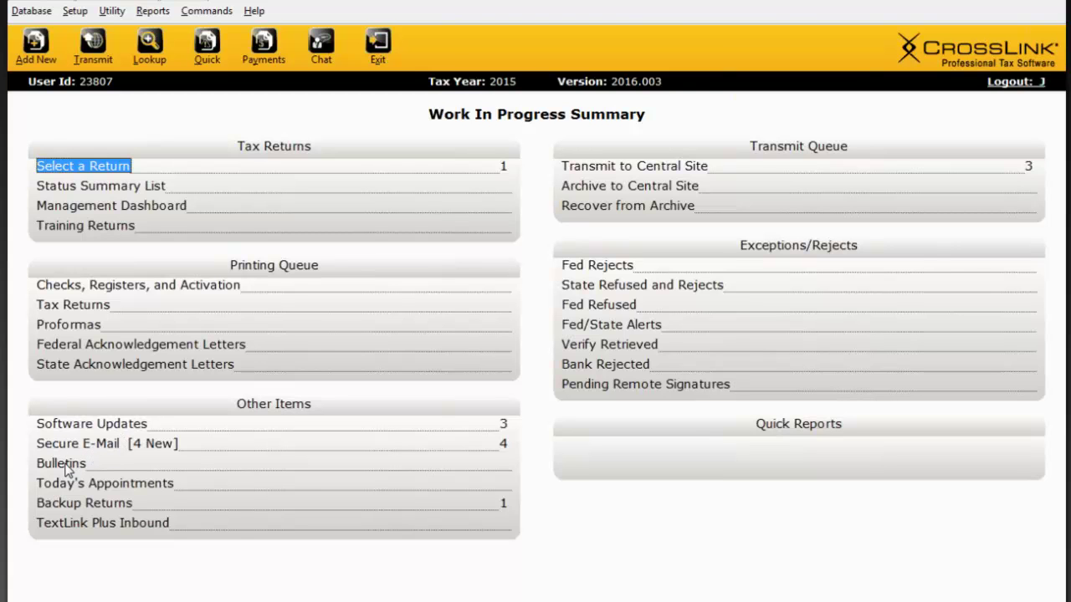
{"action": "left_click", "coordinate": [133, 487]}
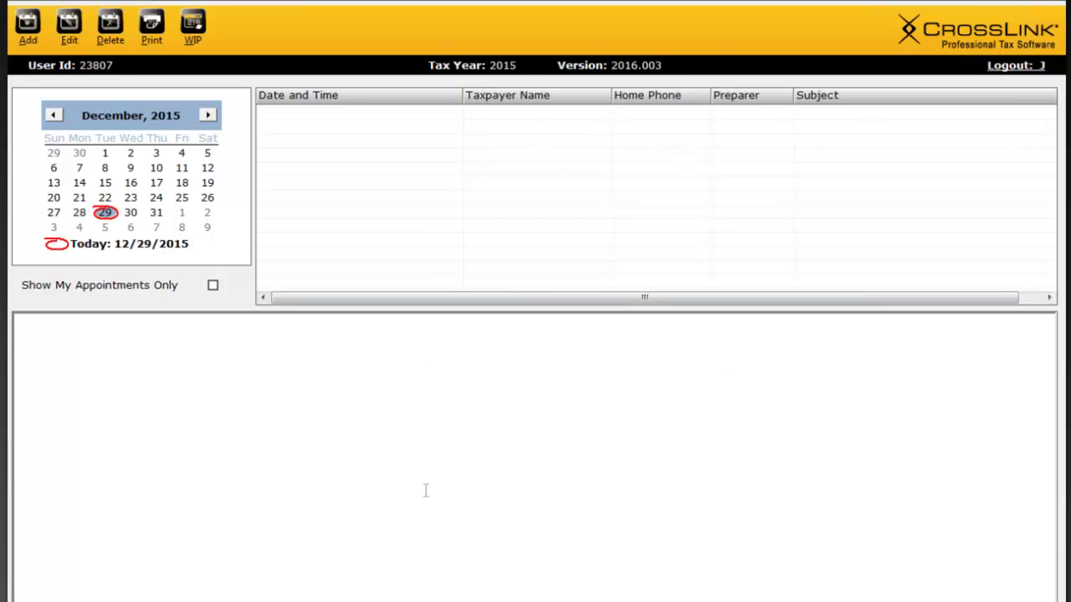
{"action": "left_click", "coordinate": [203, 38]}
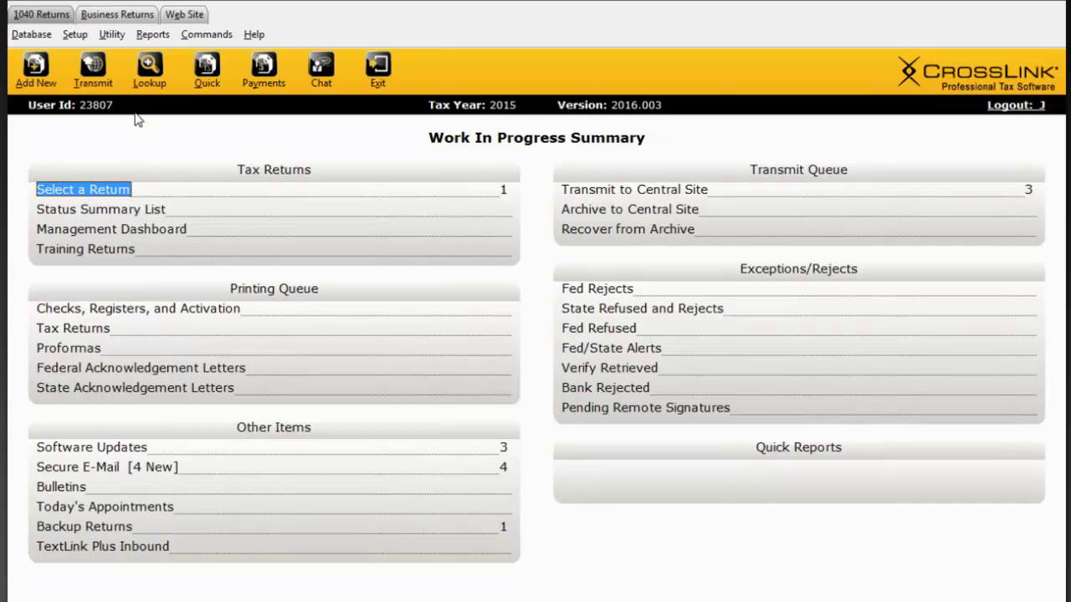
Add Client Telephone List to the Work In Progress quick reports, view that report from the summary, and return
{"action": "left_click", "coordinate": [113, 36]}
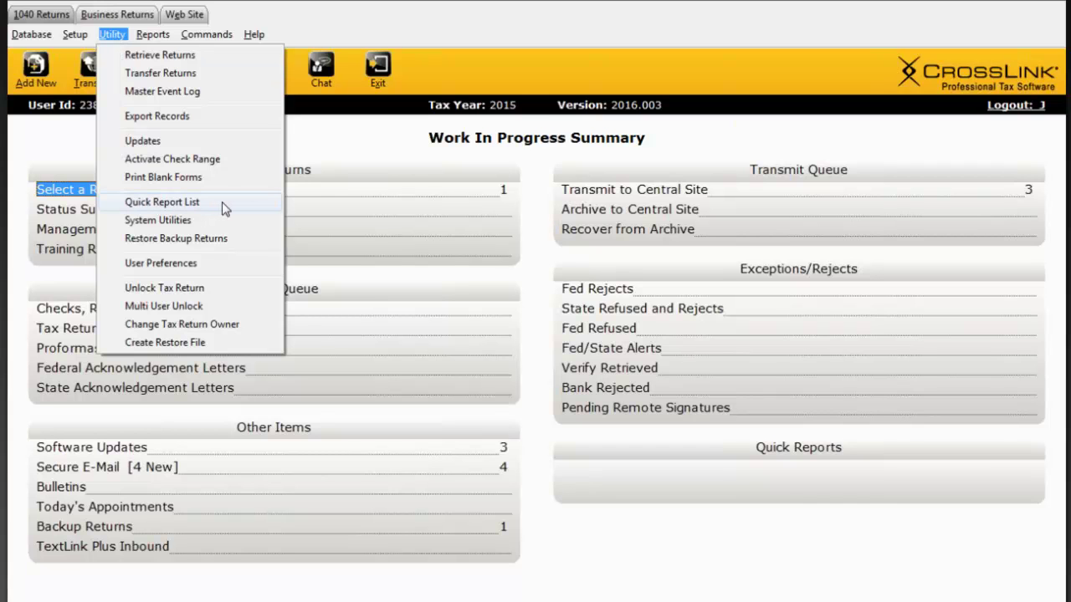
{"action": "left_click", "coordinate": [221, 202]}
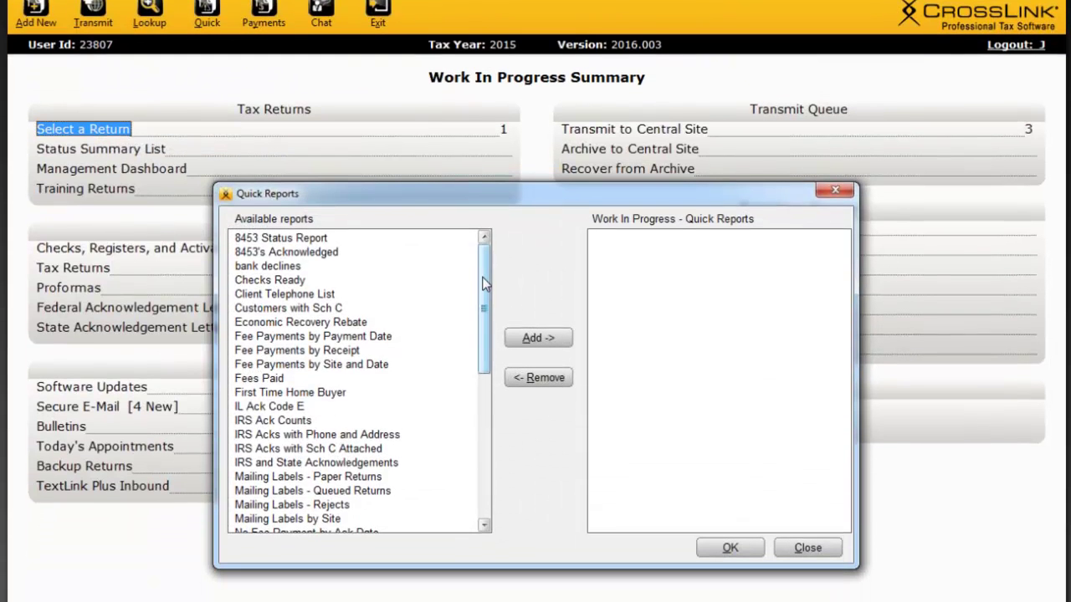
{"action": "left_click_drag", "start_coordinate": [482, 347], "coordinate": [482, 370]}
{"action": "left_click_drag", "start_coordinate": [482, 309], "coordinate": [489, 251]}
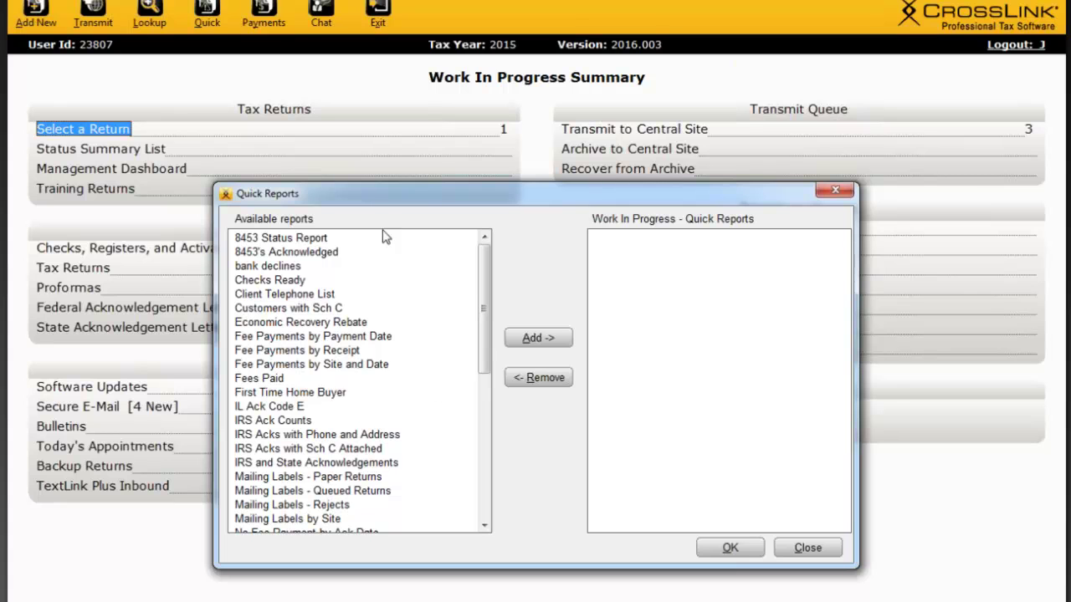
{"action": "left_click", "coordinate": [292, 295]}
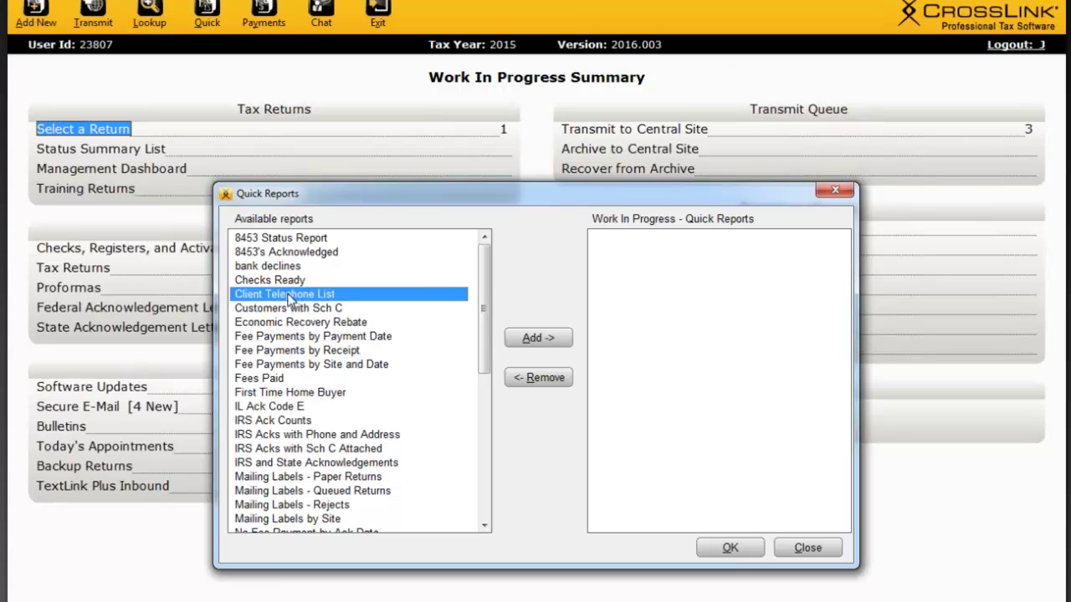
{"action": "double_click", "coordinate": [289, 295]}
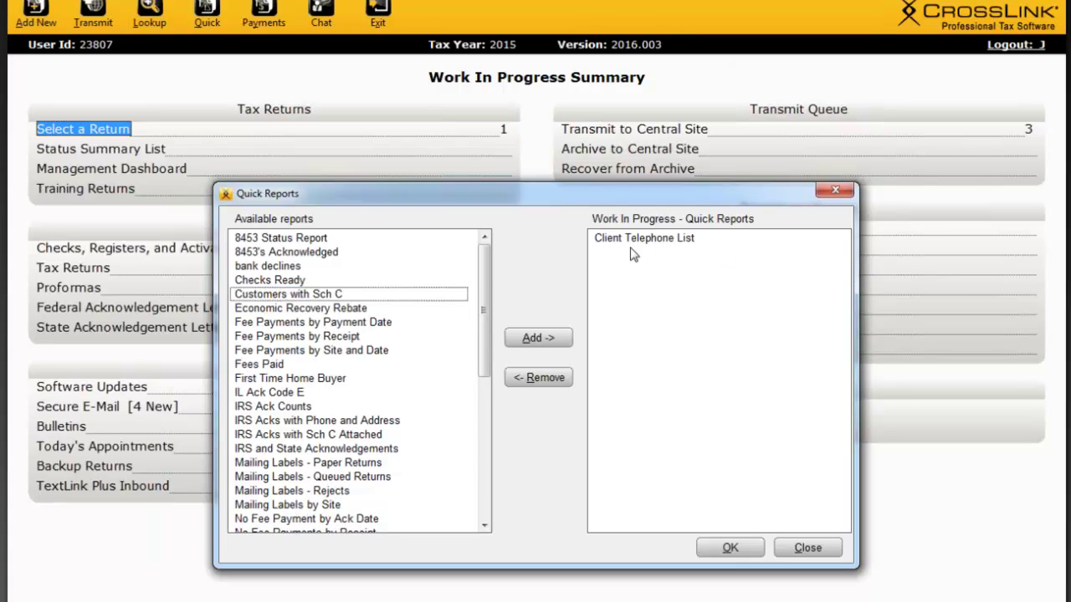
{"action": "left_click", "coordinate": [714, 550]}
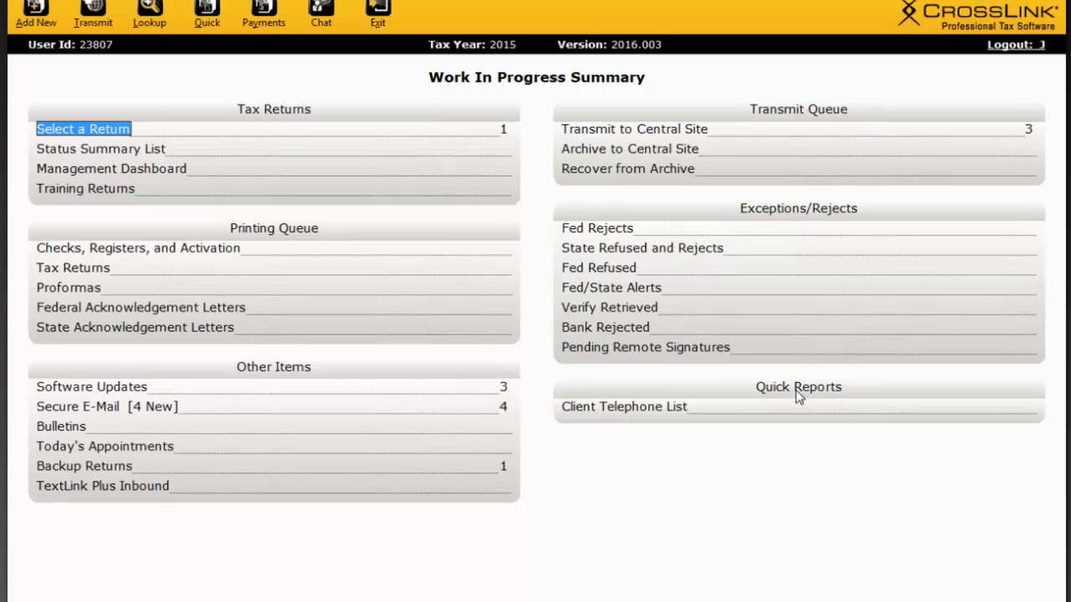
{"action": "left_click", "coordinate": [637, 413]}
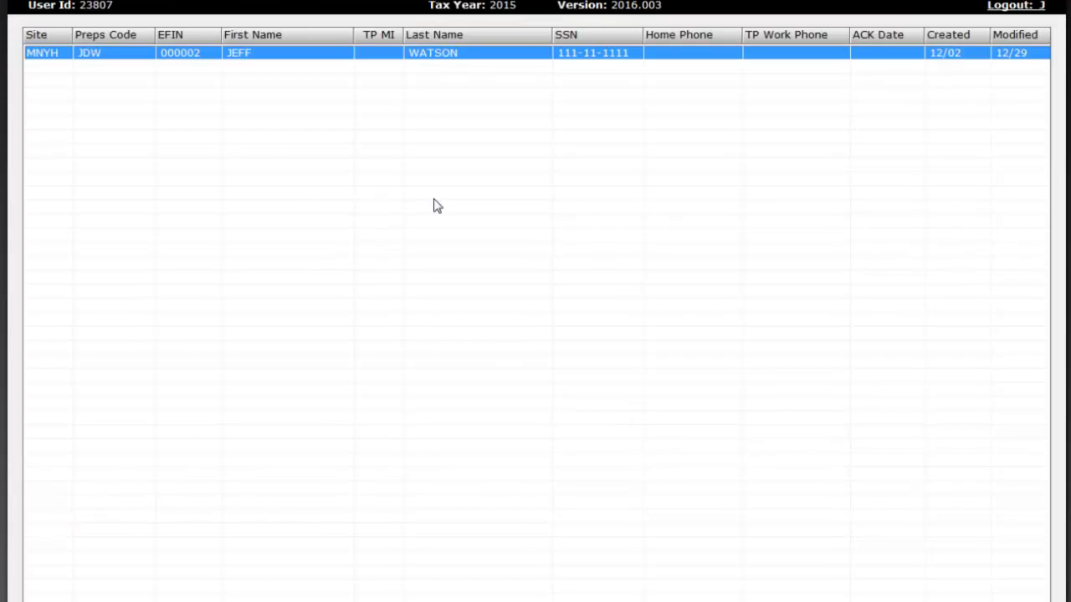
{"action": "key", "text": "Escape"}
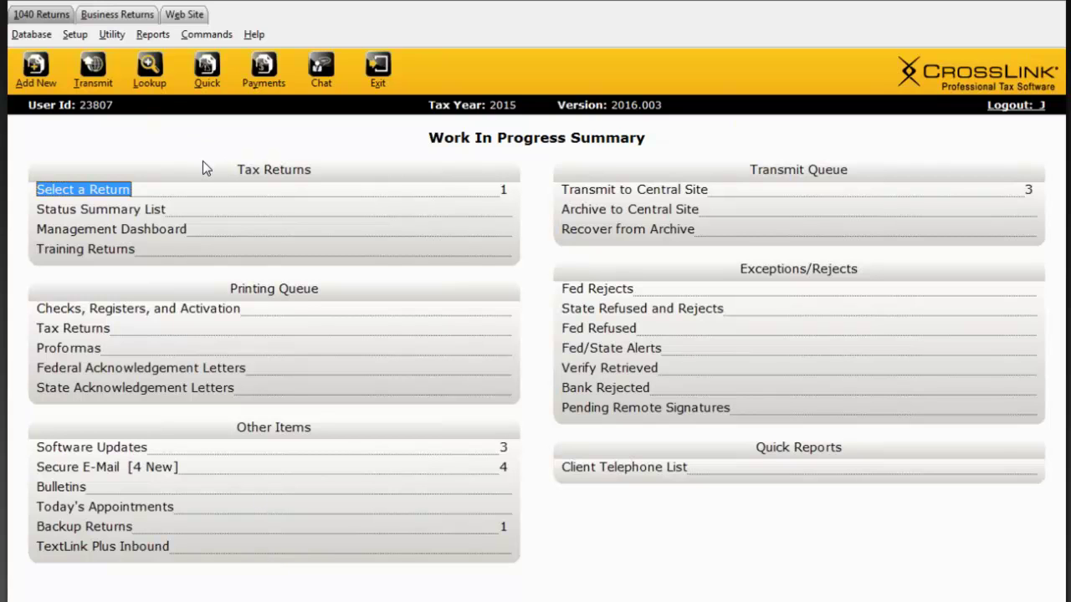
Preview the Client Birthdate List report sorted by Taxpayer Last Name, and close the report writer
{"action": "left_click", "coordinate": [154, 36]}
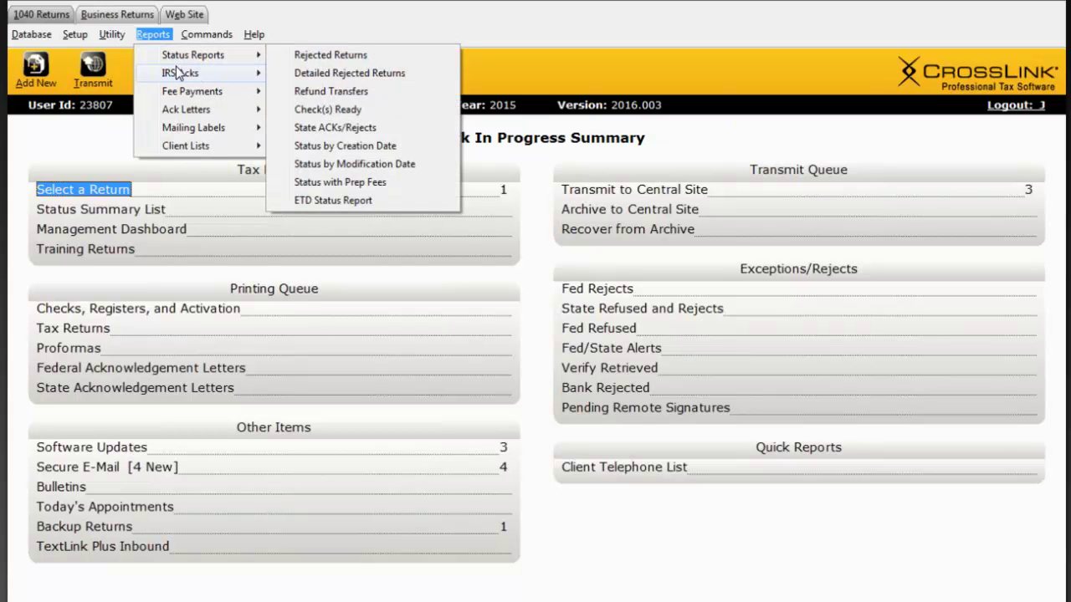
{"action": "mouse_move", "coordinate": [180, 73]}
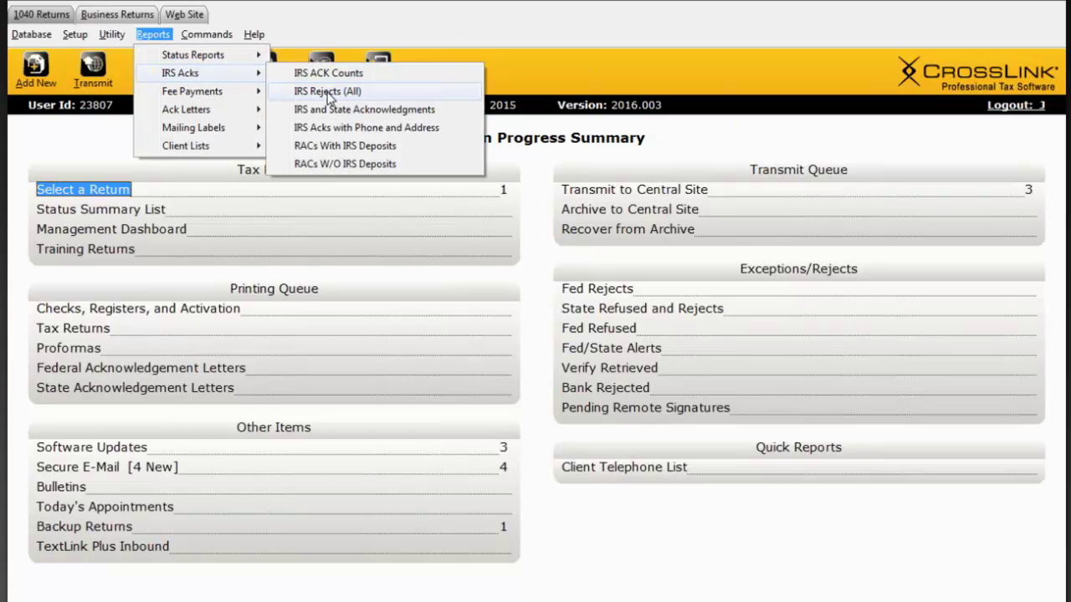
{"action": "mouse_move", "coordinate": [221, 91]}
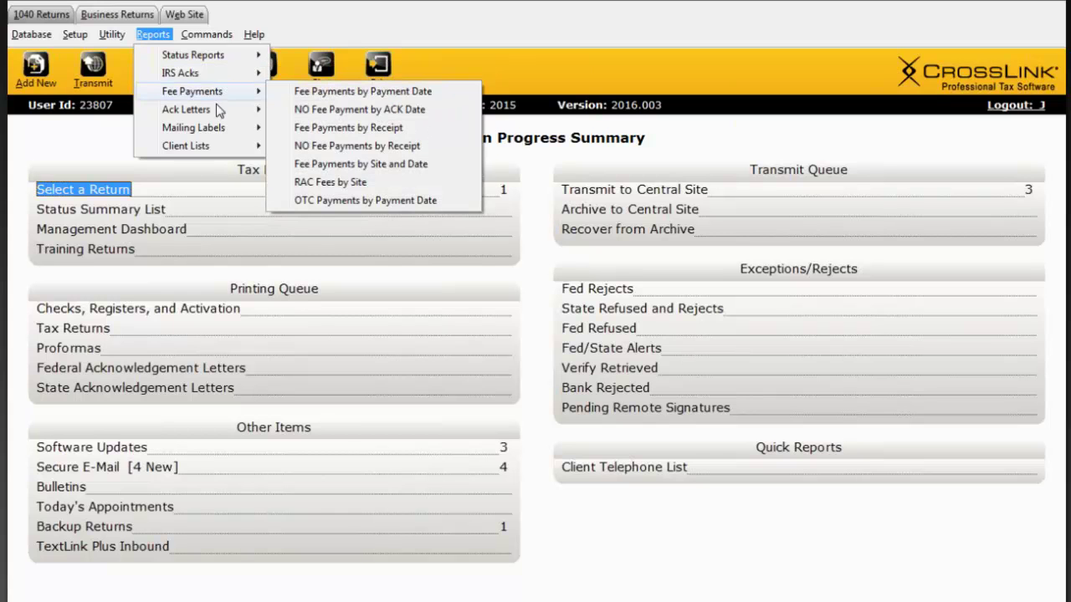
{"action": "mouse_move", "coordinate": [216, 147]}
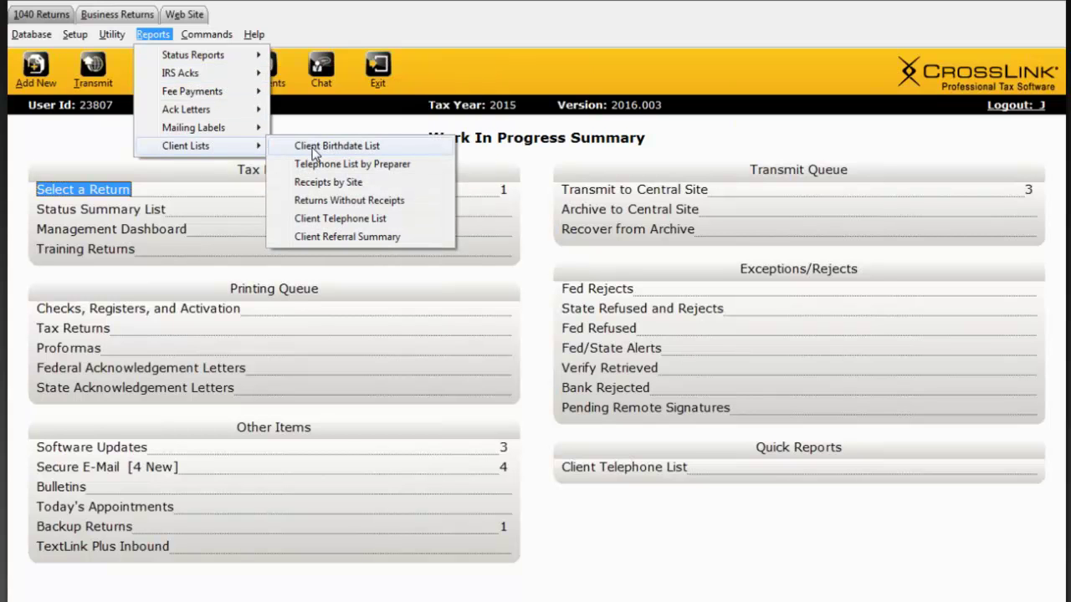
{"action": "left_click", "coordinate": [347, 150]}
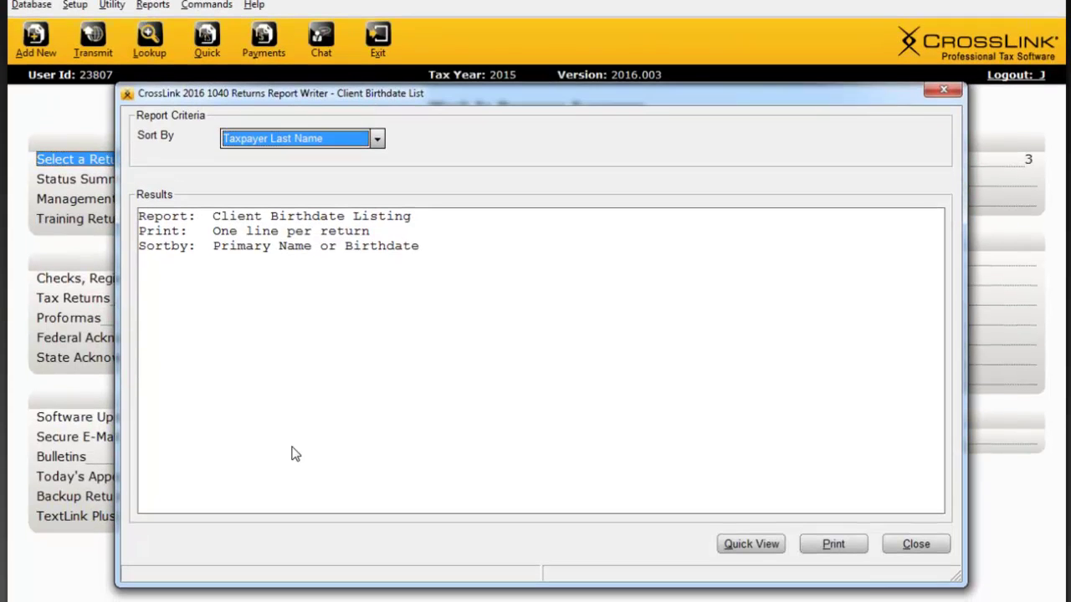
{"action": "left_click", "coordinate": [751, 546]}
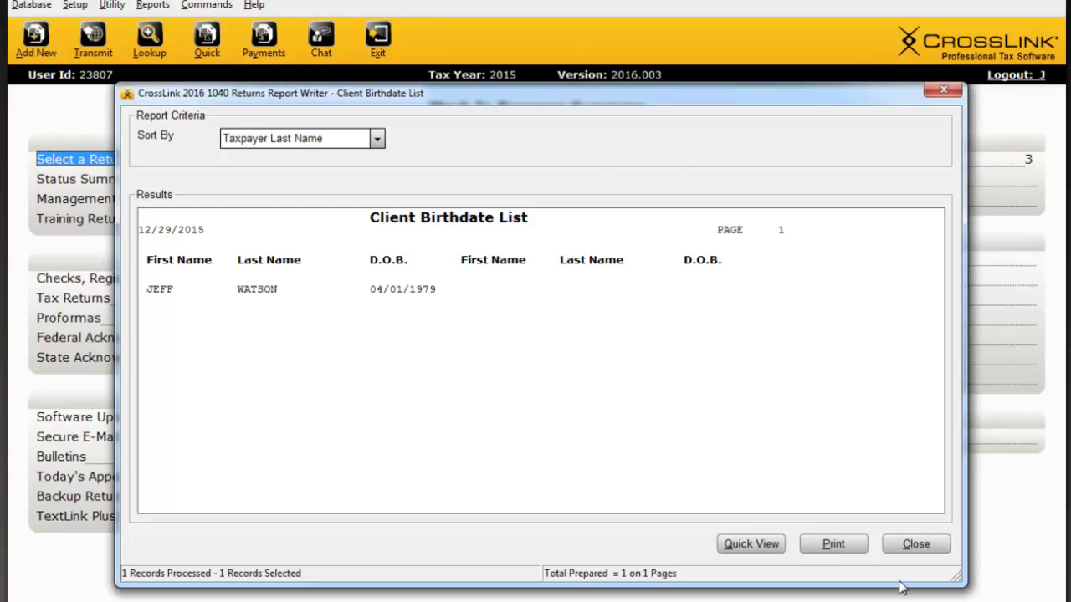
{"action": "left_click", "coordinate": [918, 545]}
View the criteria of the Rejected Returns status report, and close it without running the report
{"action": "left_click", "coordinate": [148, 7]}
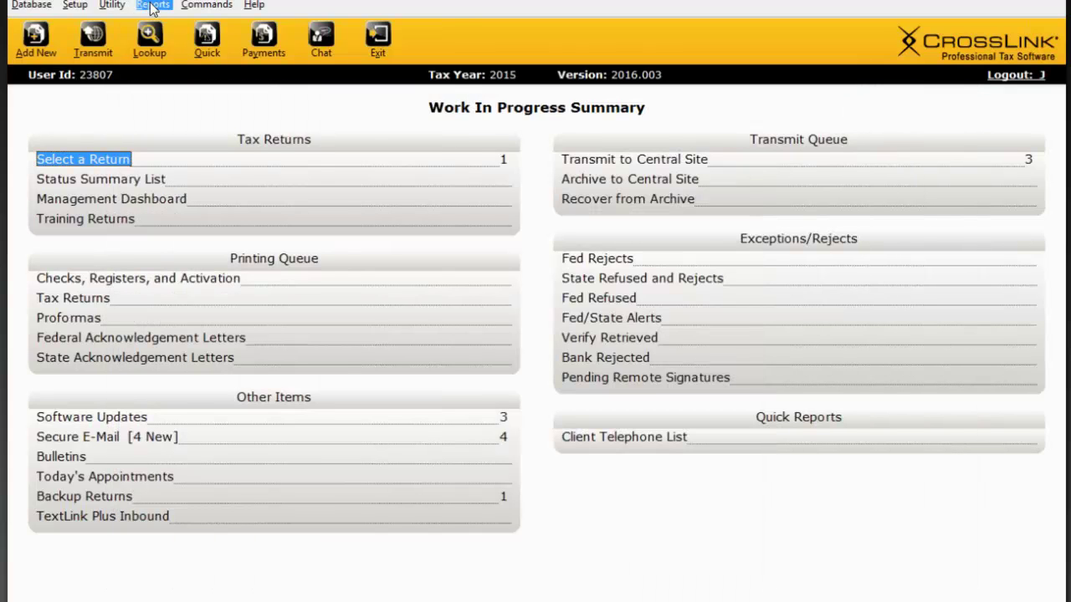
{"action": "mouse_move", "coordinate": [181, 25]}
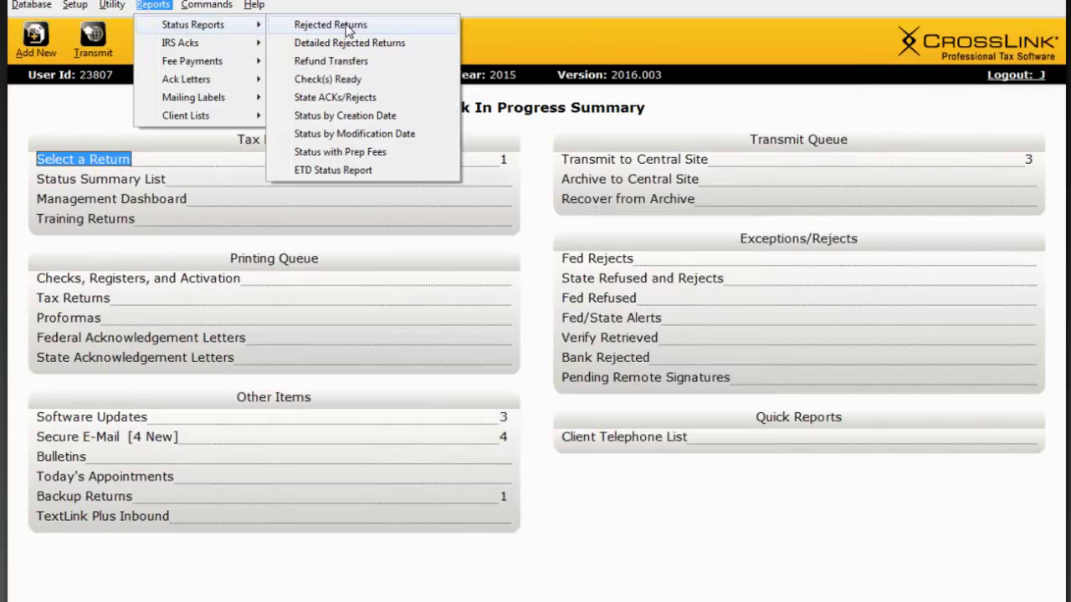
{"action": "left_click", "coordinate": [348, 29]}
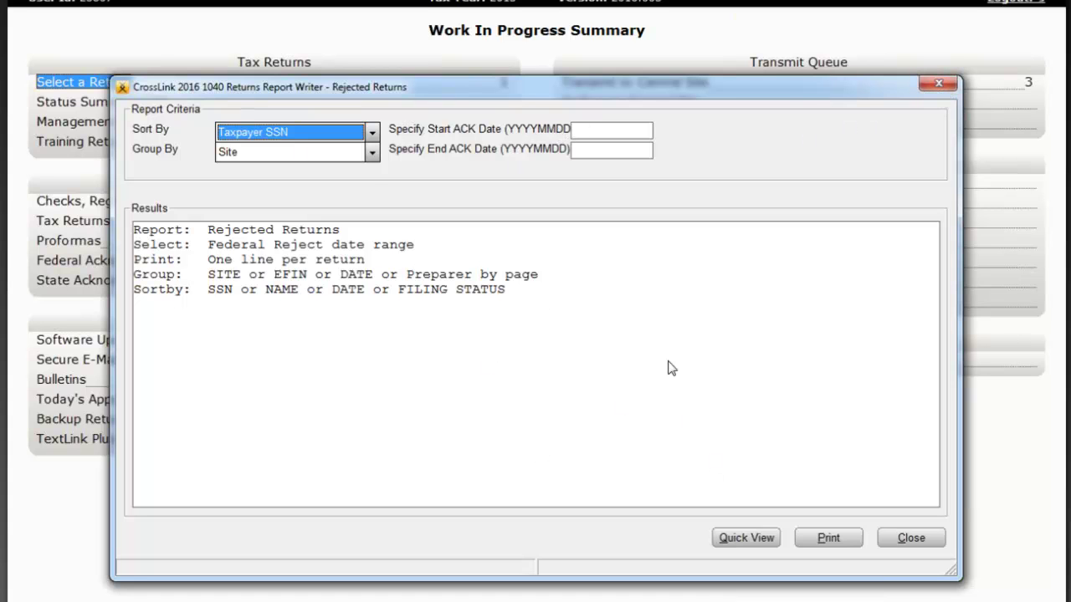
{"action": "left_click", "coordinate": [938, 86]}
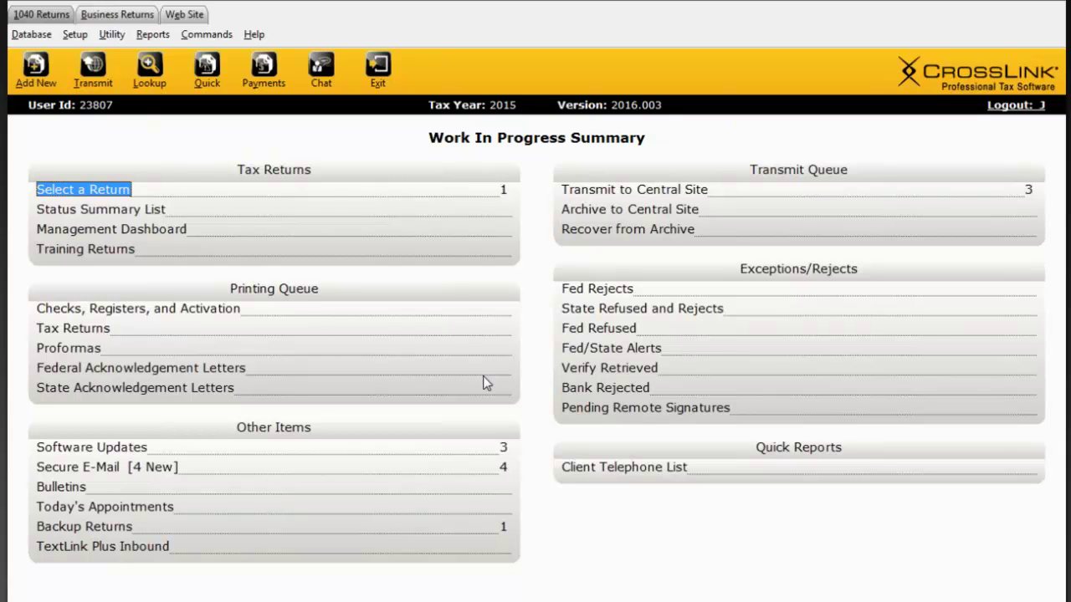
Open the extended search from the return selection list and load the saved Checks Ready report into the search field setup
{"action": "left_click", "coordinate": [98, 193]}
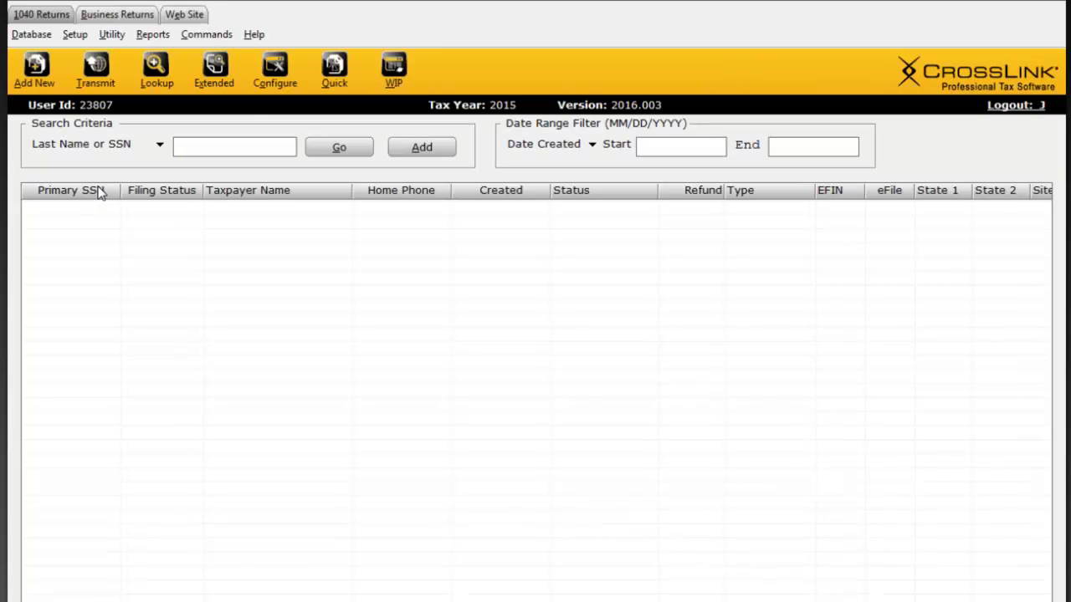
{"action": "left_click", "coordinate": [216, 75]}
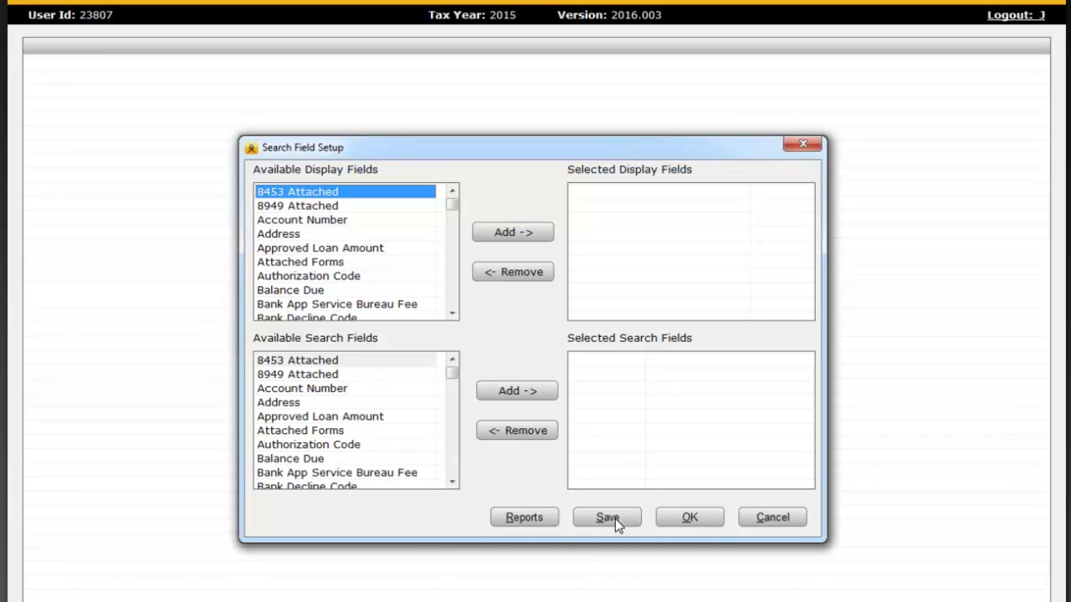
{"action": "left_click", "coordinate": [523, 521]}
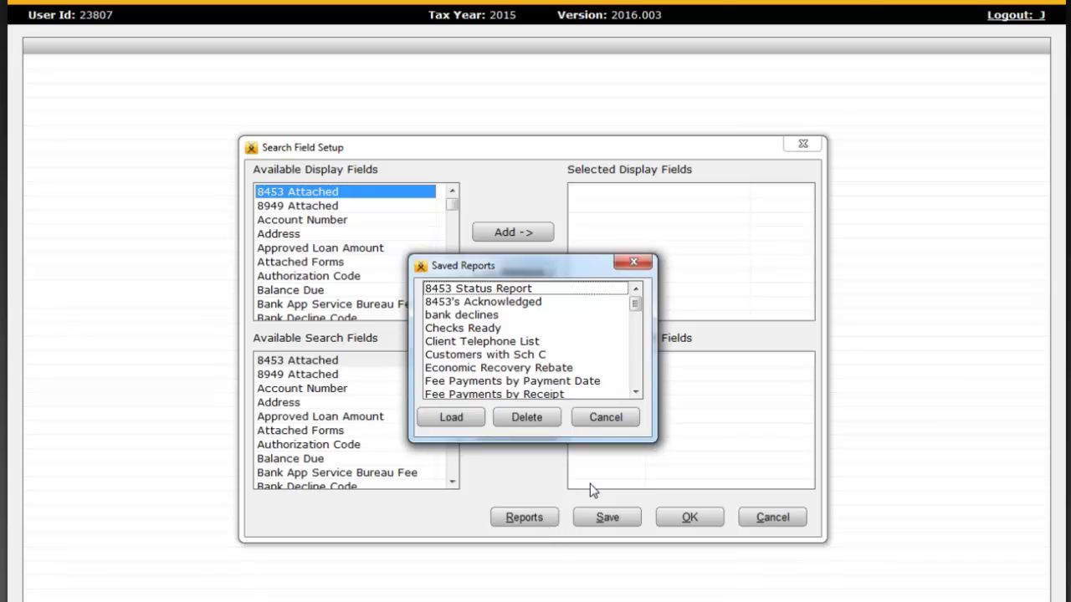
{"action": "double_click", "coordinate": [473, 331]}
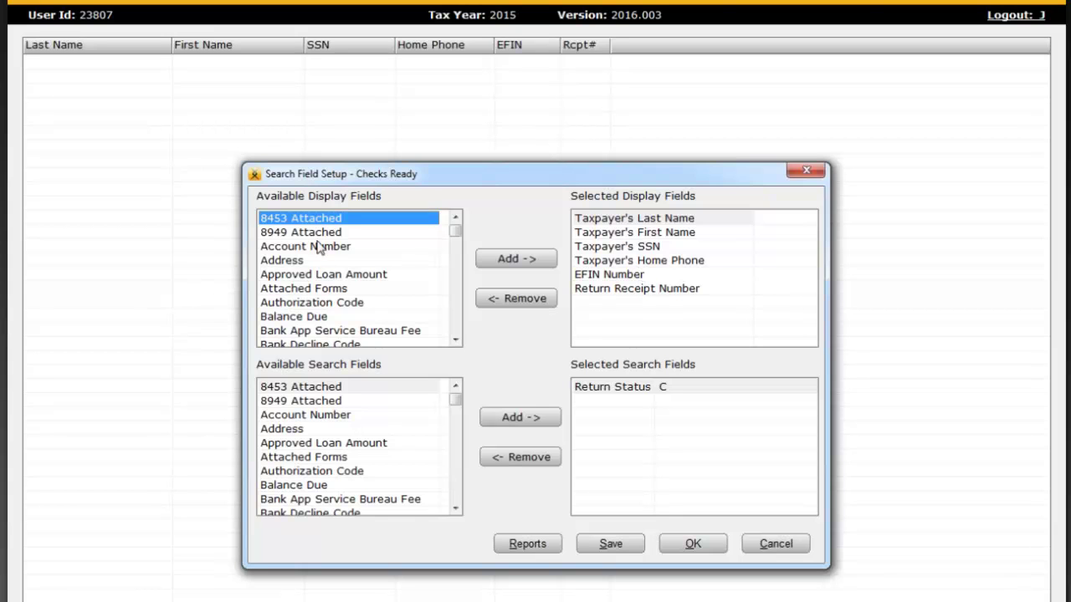
Examine the selected display fields of the Checks Ready report, from Taxpayer's Last Name through Return Receipt Number
{"action": "left_click", "coordinate": [676, 220]}
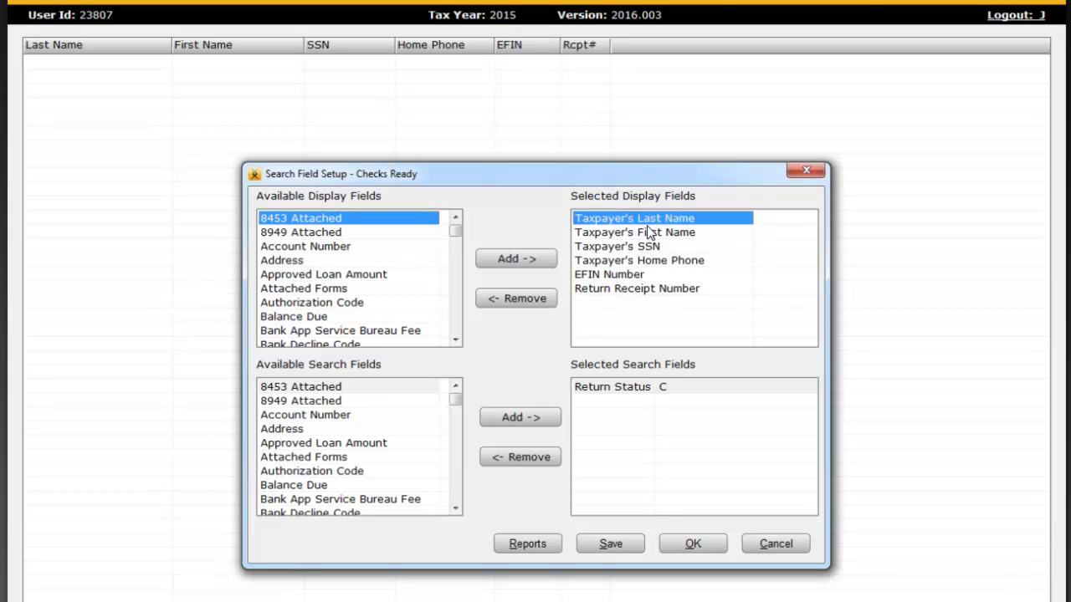
{"action": "left_click", "coordinate": [628, 290]}
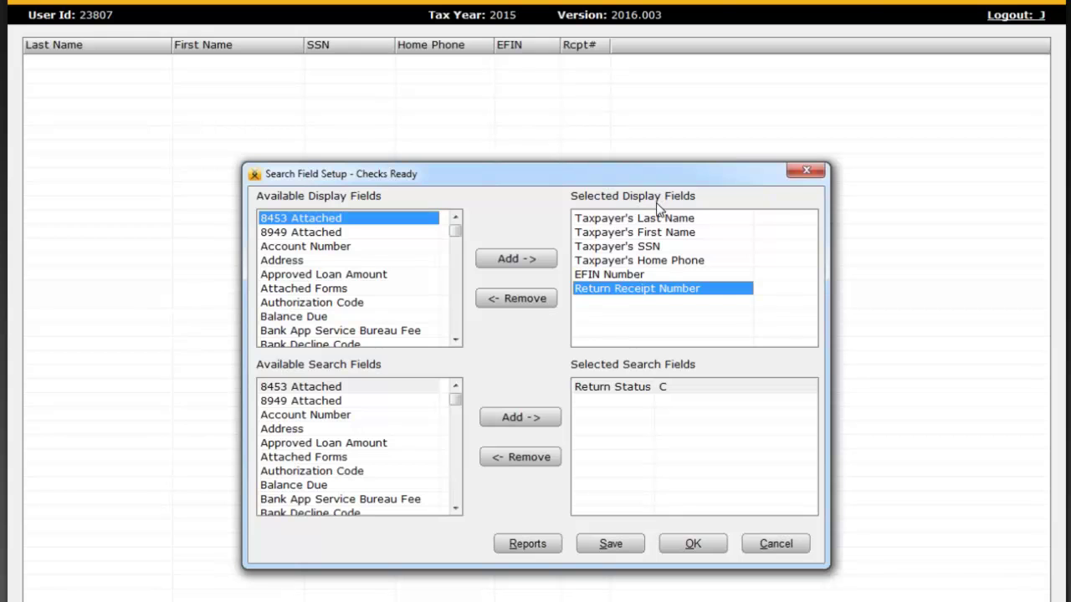
{"action": "left_click", "coordinate": [613, 223]}
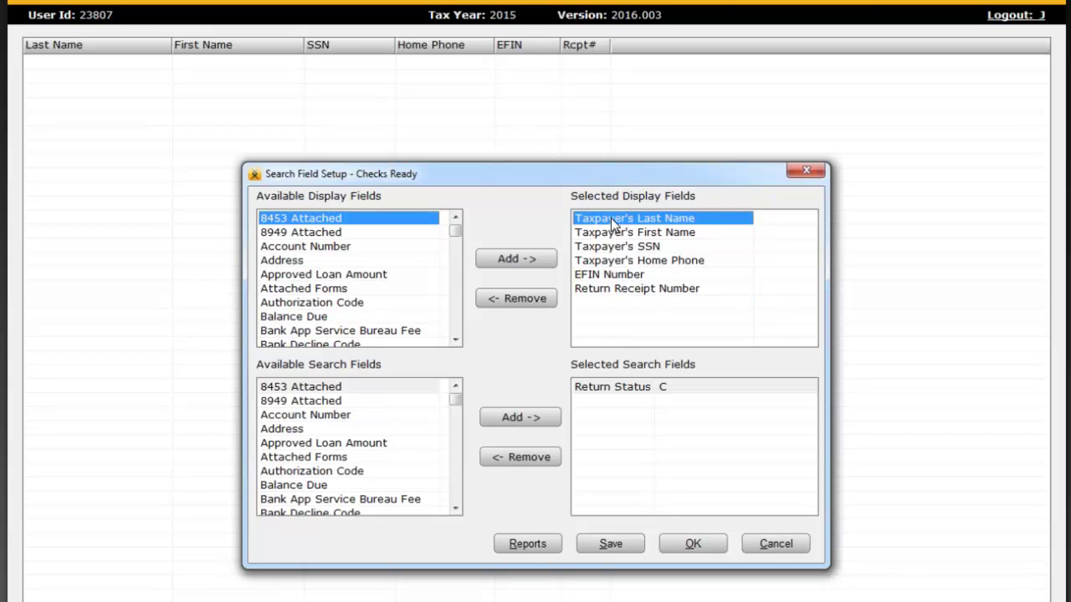
{"action": "left_click", "coordinate": [625, 234]}
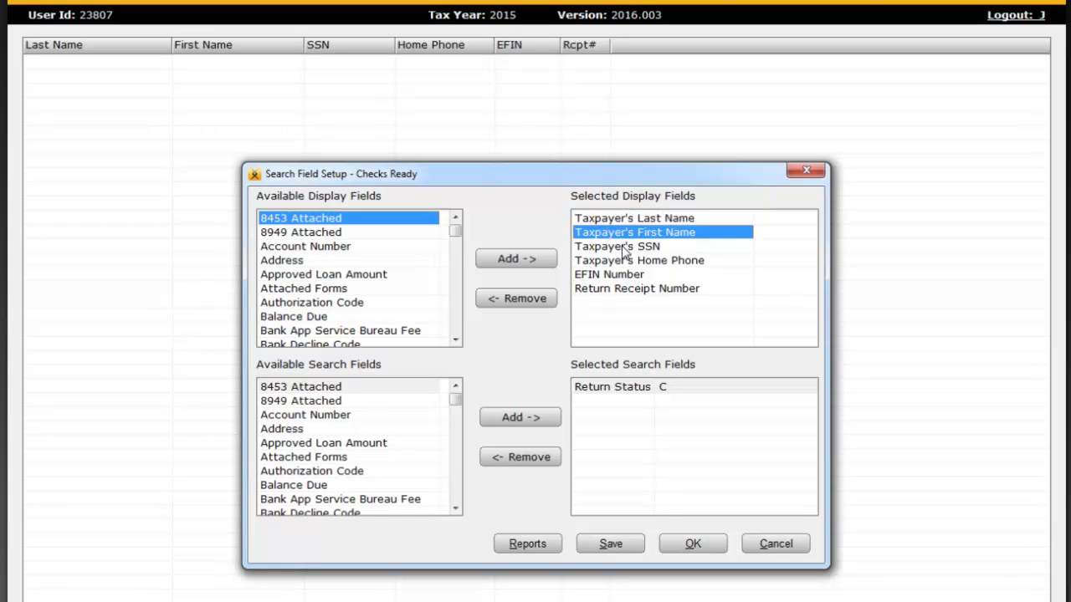
{"action": "left_click", "coordinate": [627, 248]}
{"action": "left_click", "coordinate": [629, 260]}
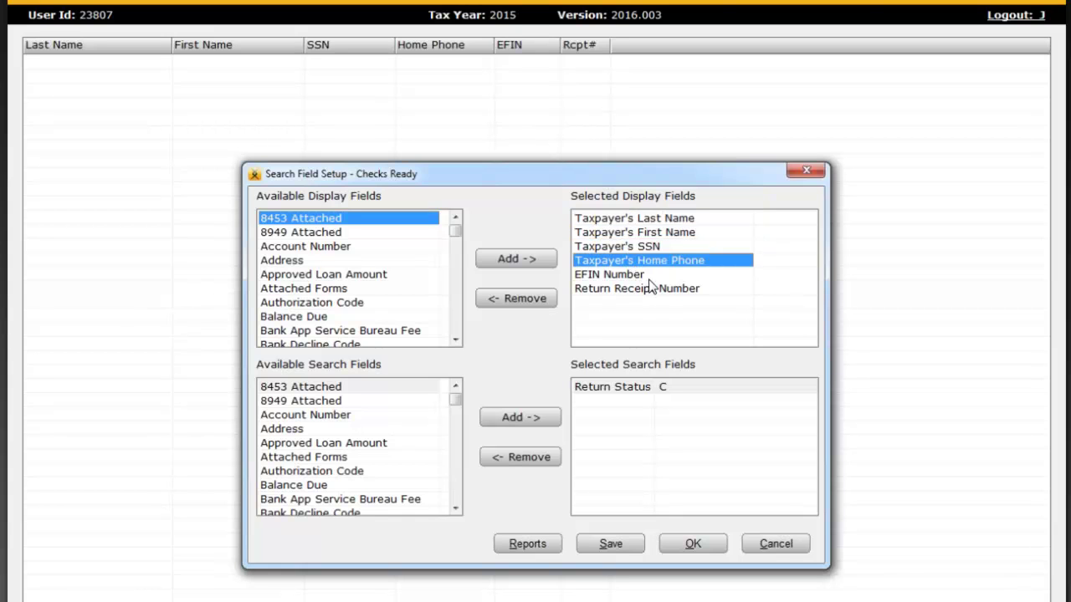
{"action": "left_click", "coordinate": [618, 275]}
{"action": "left_click", "coordinate": [626, 289]}
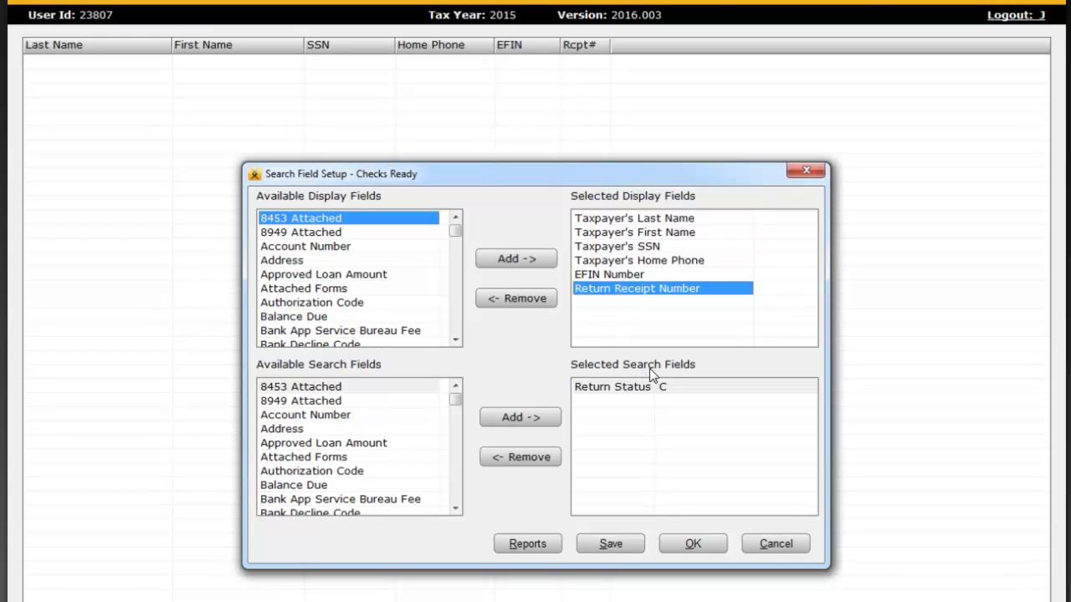
Replace the Return Status search field of the Checks Ready report with Attached Forms set to SCH C, and run the search
{"action": "left_click", "coordinate": [632, 390]}
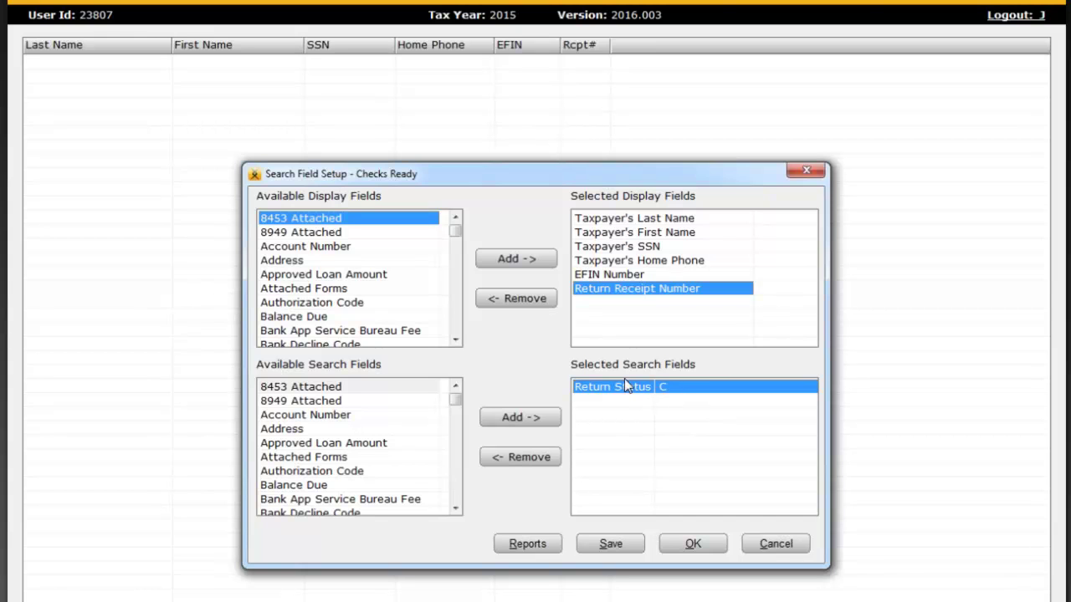
{"action": "left_click", "coordinate": [543, 458]}
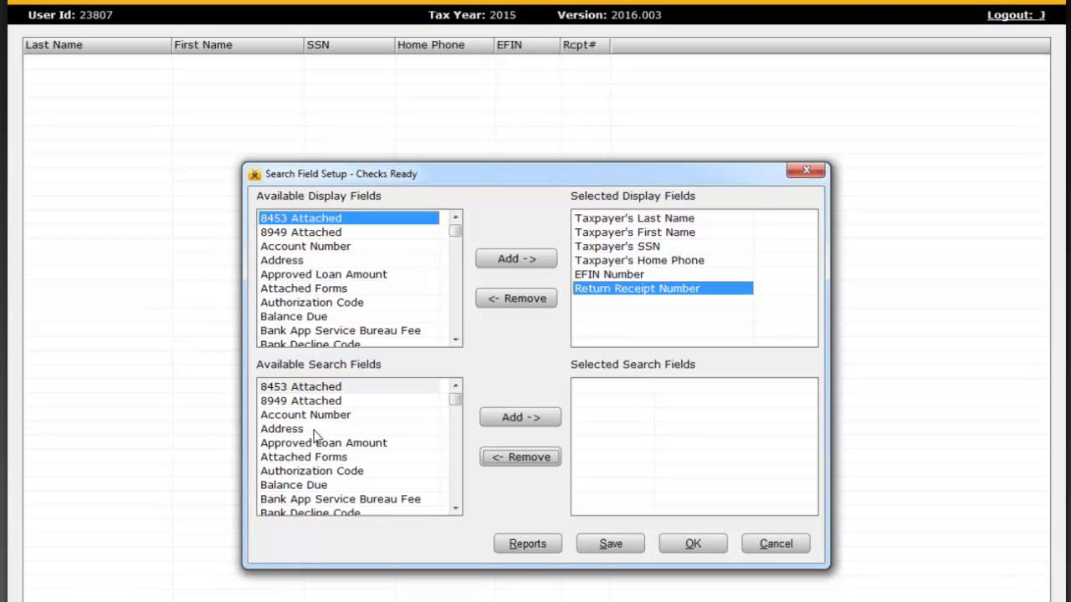
{"action": "double_click", "coordinate": [318, 457]}
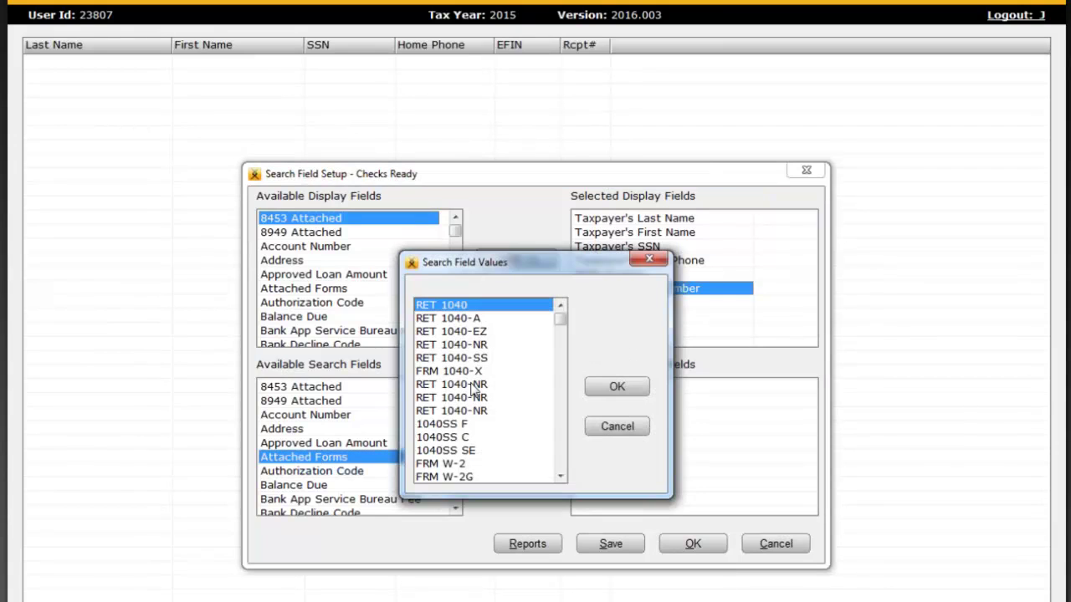
{"action": "left_click", "coordinate": [558, 368]}
{"action": "left_click", "coordinate": [452, 464]}
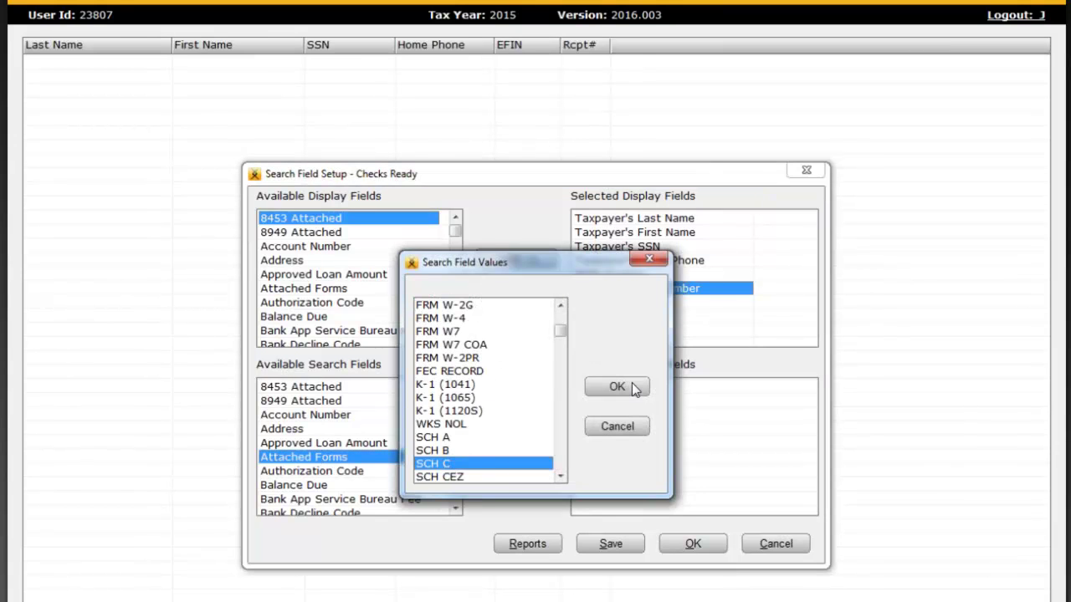
{"action": "left_click", "coordinate": [616, 387]}
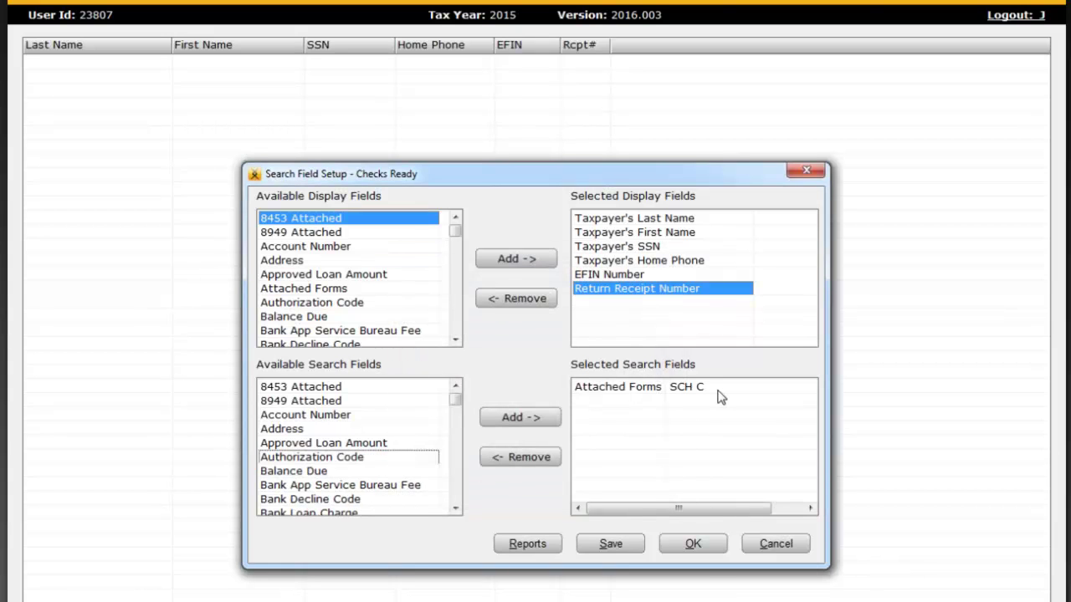
{"action": "left_click", "coordinate": [698, 546]}
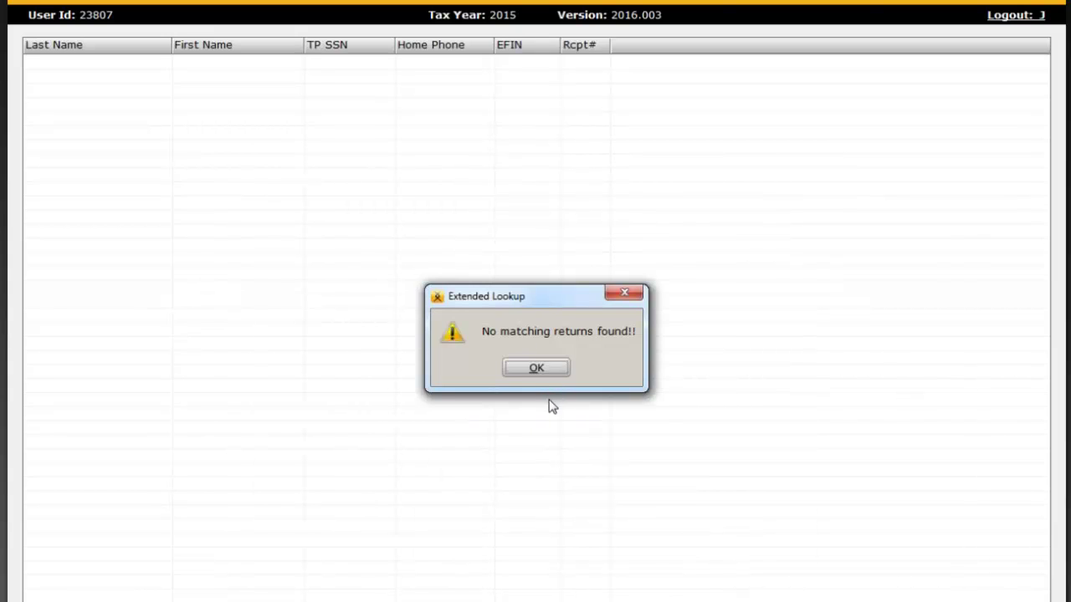
{"action": "left_click", "coordinate": [542, 367]}
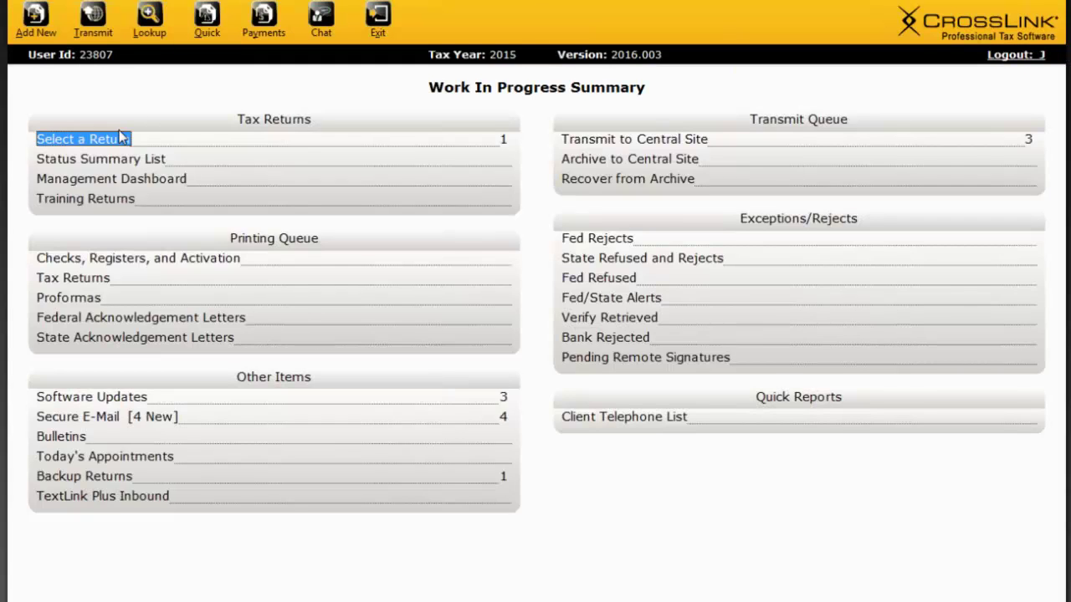
Reopen the extended search from the return selection list and load the saved Checks Ready report
{"action": "left_click", "coordinate": [125, 136]}
{"action": "left_click", "coordinate": [226, 24]}
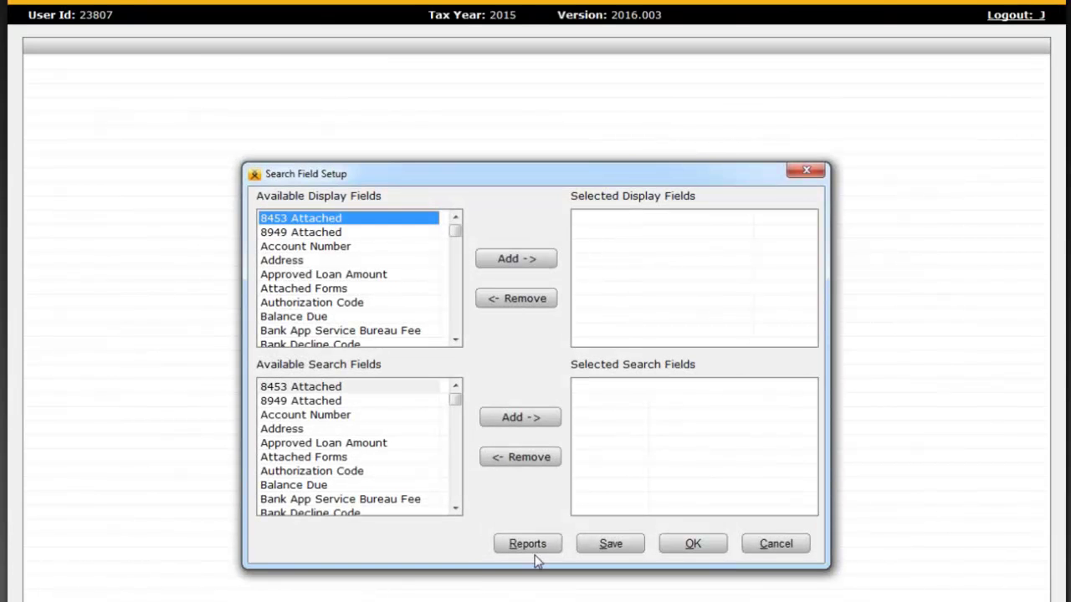
{"action": "left_click", "coordinate": [532, 587]}
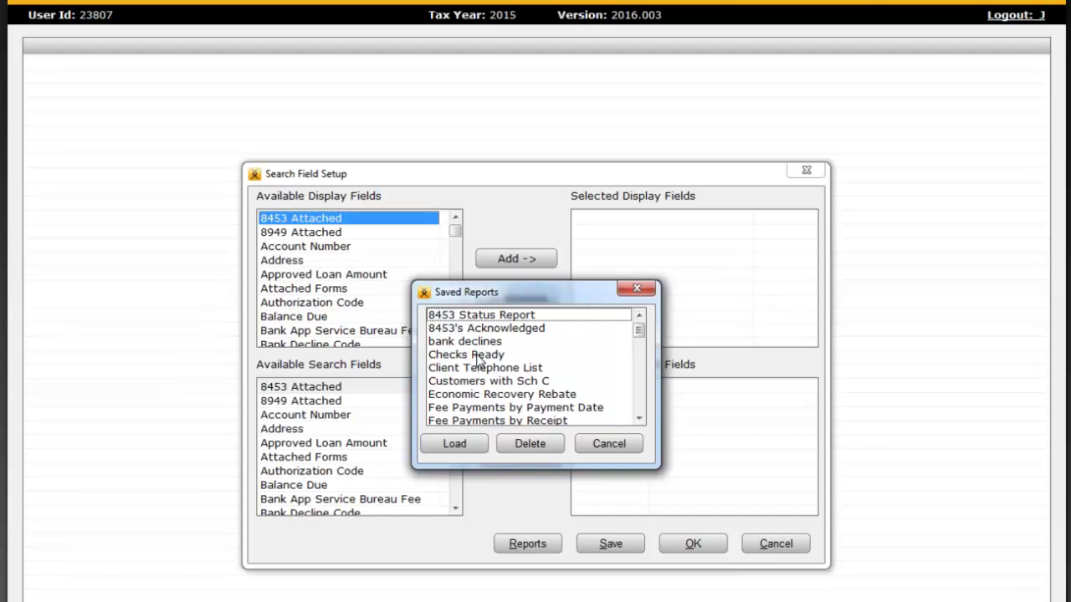
{"action": "double_click", "coordinate": [475, 354]}
Replace the Return Status search field with Attached Forms set to RET 1040, run the search, and return to the Work In Progress Summary
{"action": "left_click", "coordinate": [619, 389]}
{"action": "left_click", "coordinate": [535, 458]}
{"action": "double_click", "coordinate": [317, 457]}
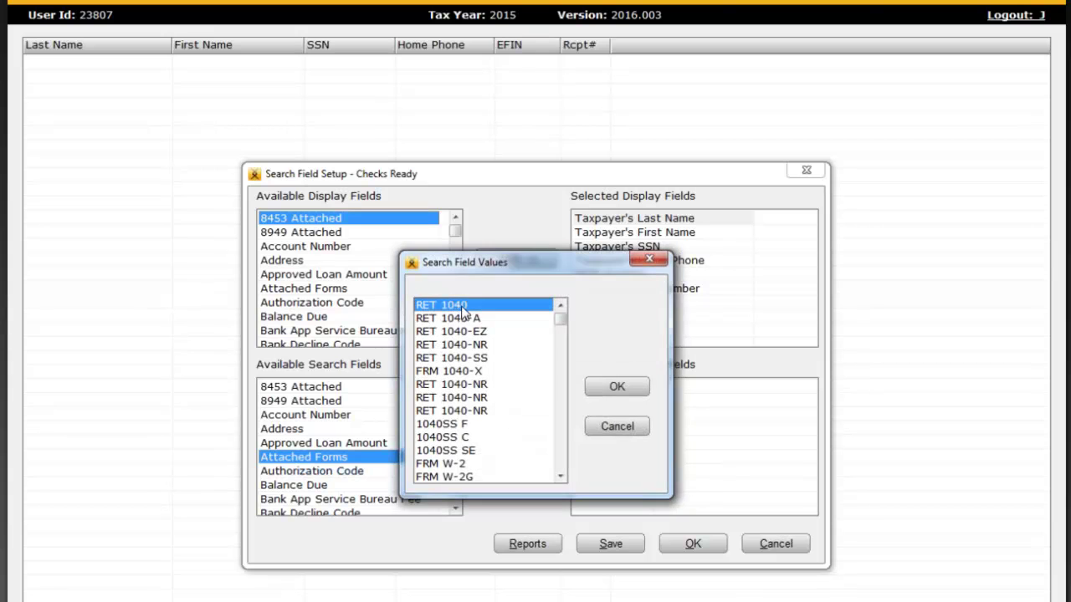
{"action": "left_click", "coordinate": [616, 387]}
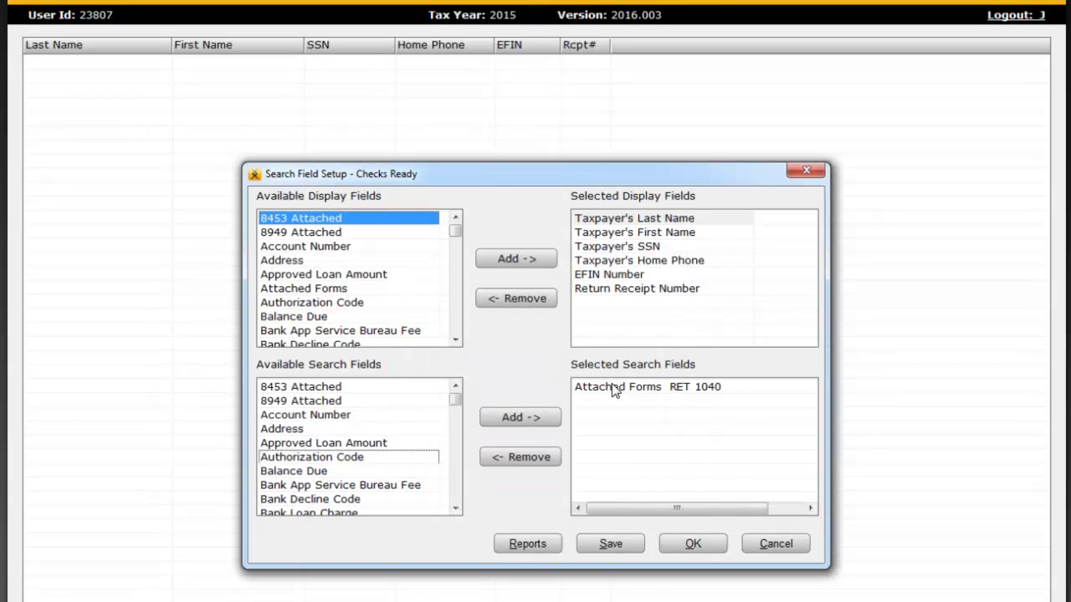
{"action": "left_click", "coordinate": [694, 545]}
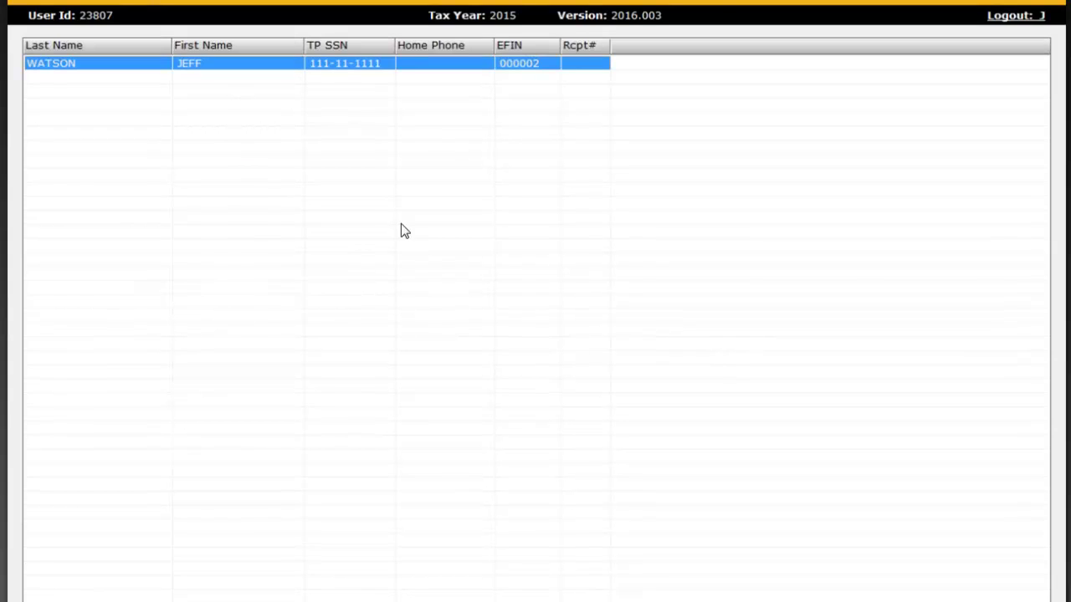
{"action": "left_click", "coordinate": [441, 31]}
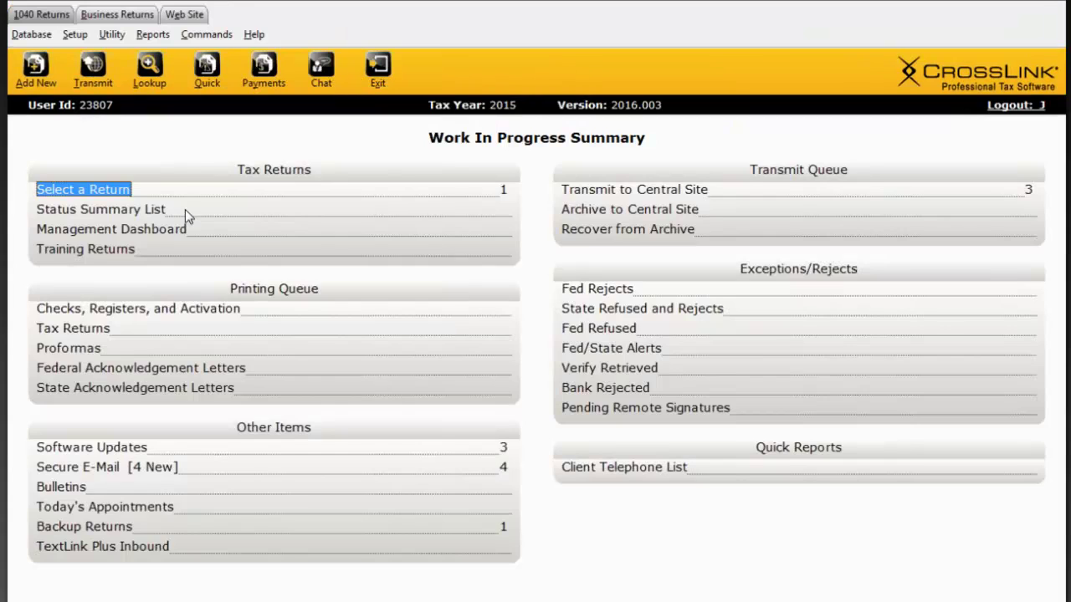
View the blank extended search setup from the return selection list, cancel it, and return to the Work In Progress Summary
{"action": "left_click", "coordinate": [116, 191]}
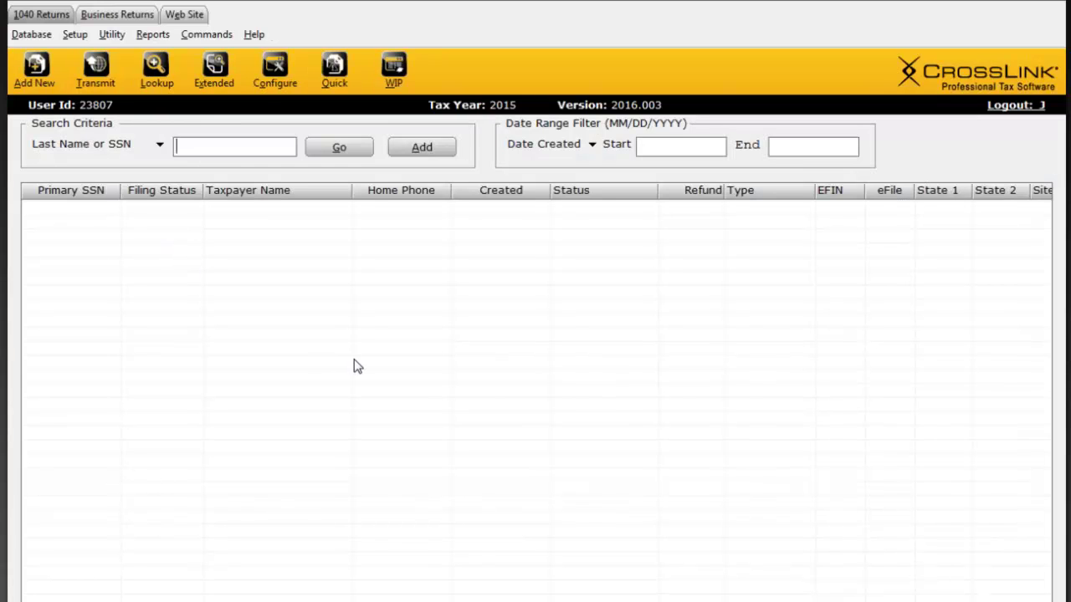
{"action": "left_click", "coordinate": [221, 89]}
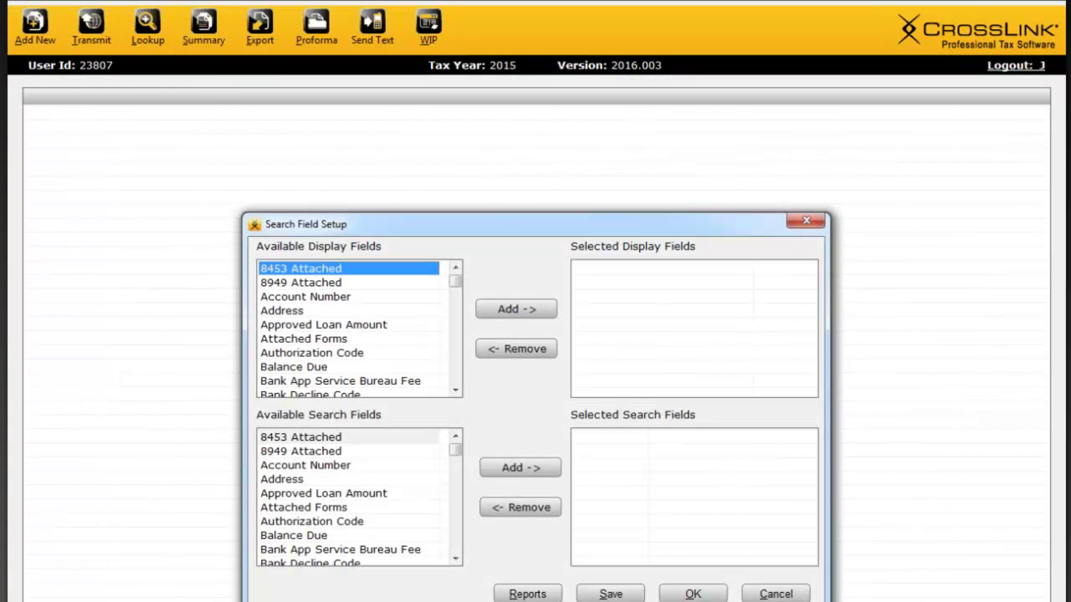
{"action": "left_click", "coordinate": [770, 594]}
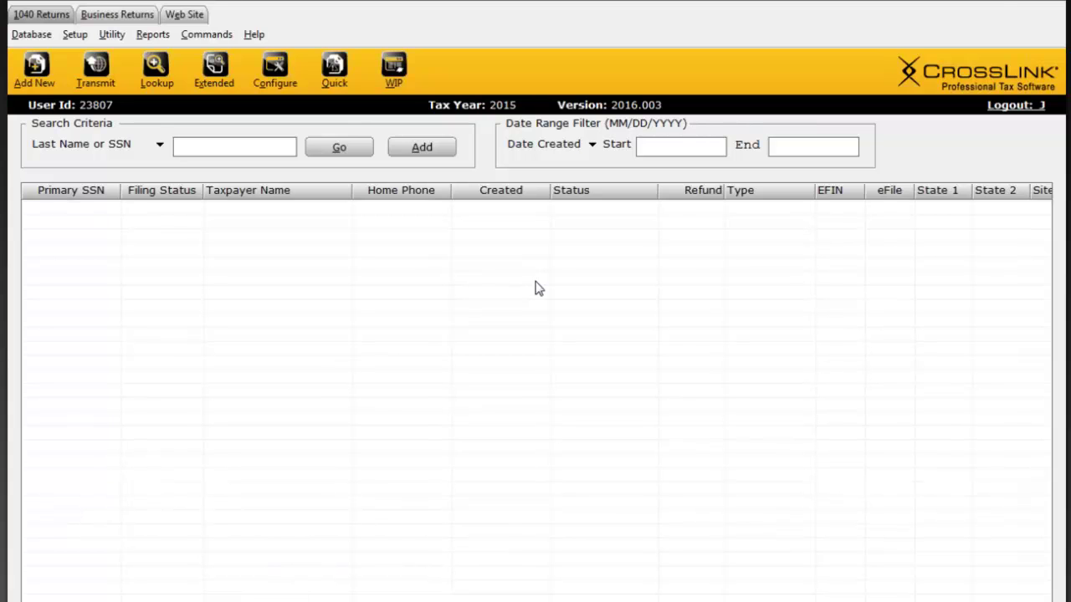
{"action": "left_click", "coordinate": [402, 87]}
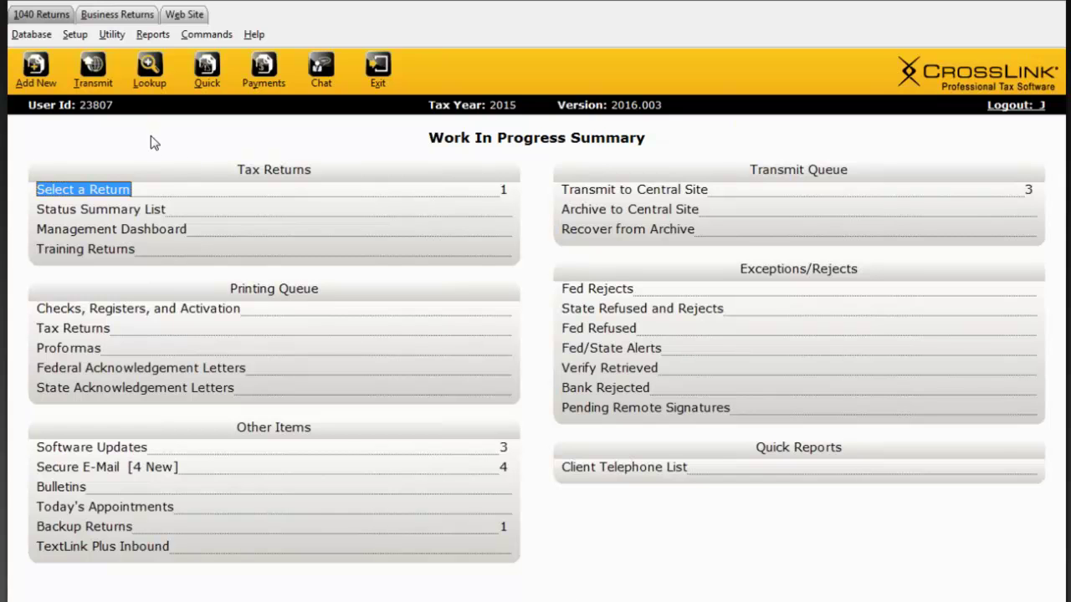
Run the System Export utility from the System Utilities and view its available export programs, keeping List of Non-Returning Clients
{"action": "left_click", "coordinate": [114, 36]}
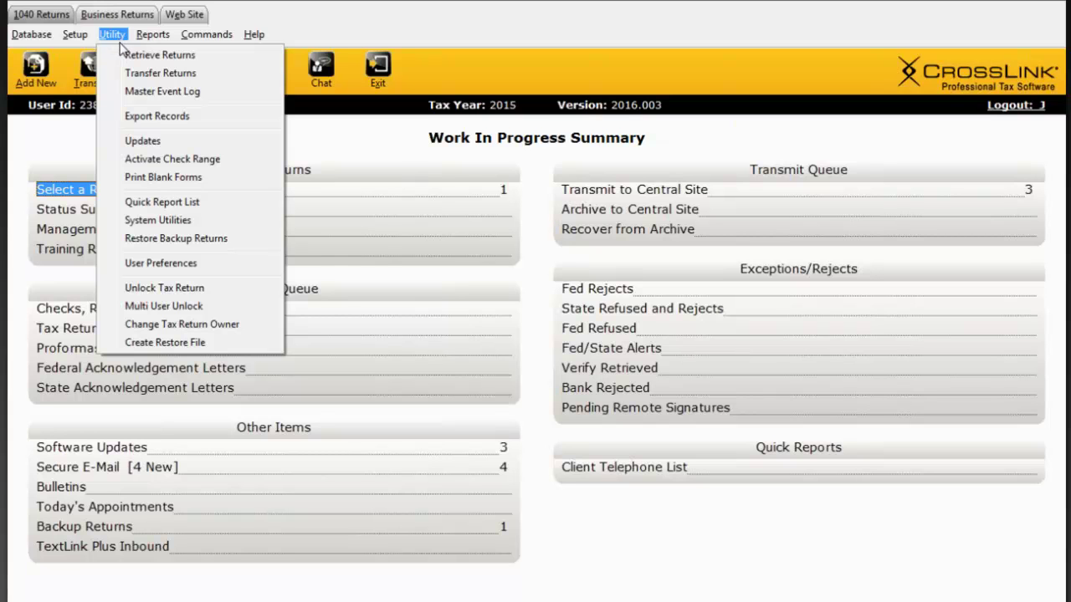
{"action": "left_click", "coordinate": [196, 221]}
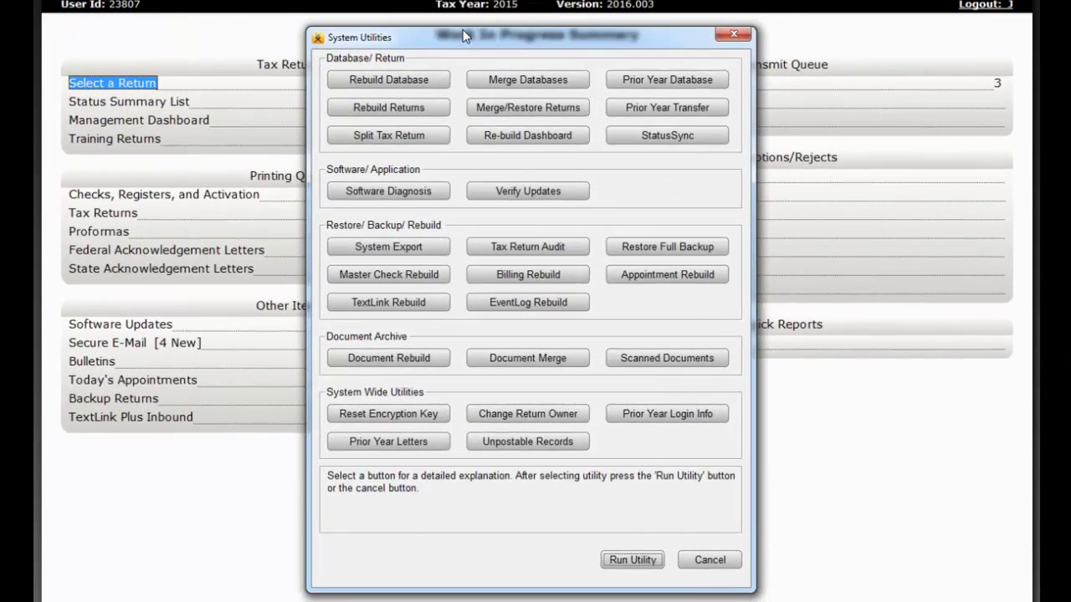
{"action": "left_click_drag", "start_coordinate": [462, 29], "coordinate": [455, 23]}
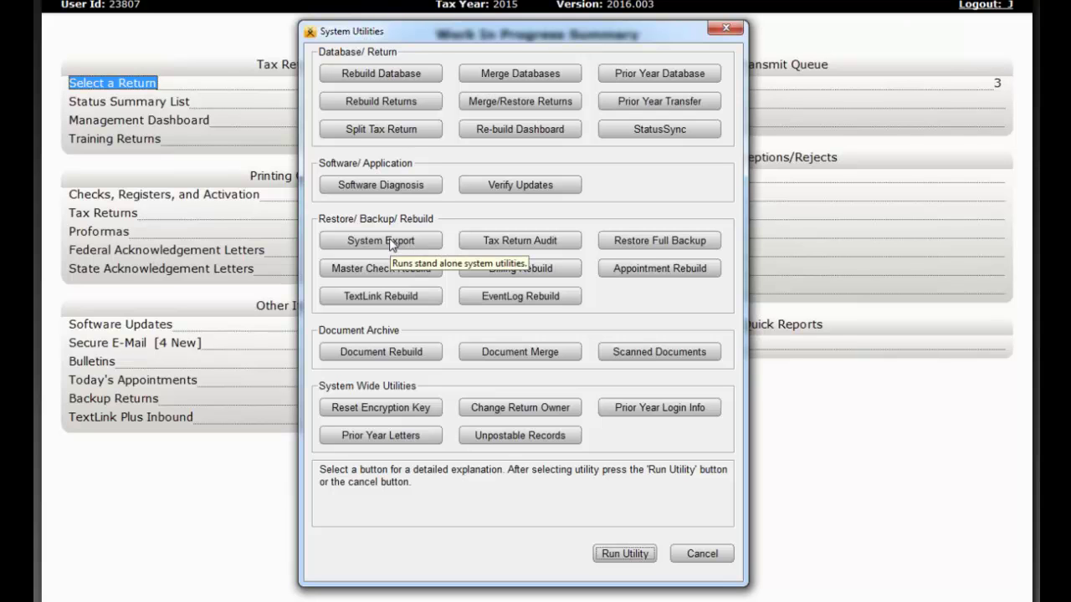
{"action": "left_click", "coordinate": [391, 244]}
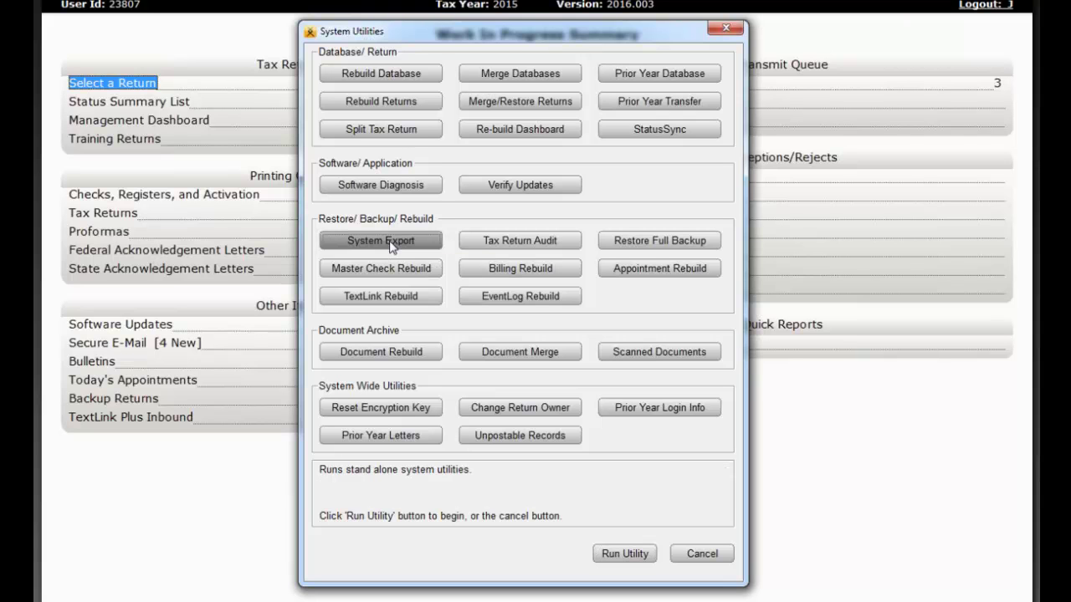
{"action": "left_click", "coordinate": [626, 555]}
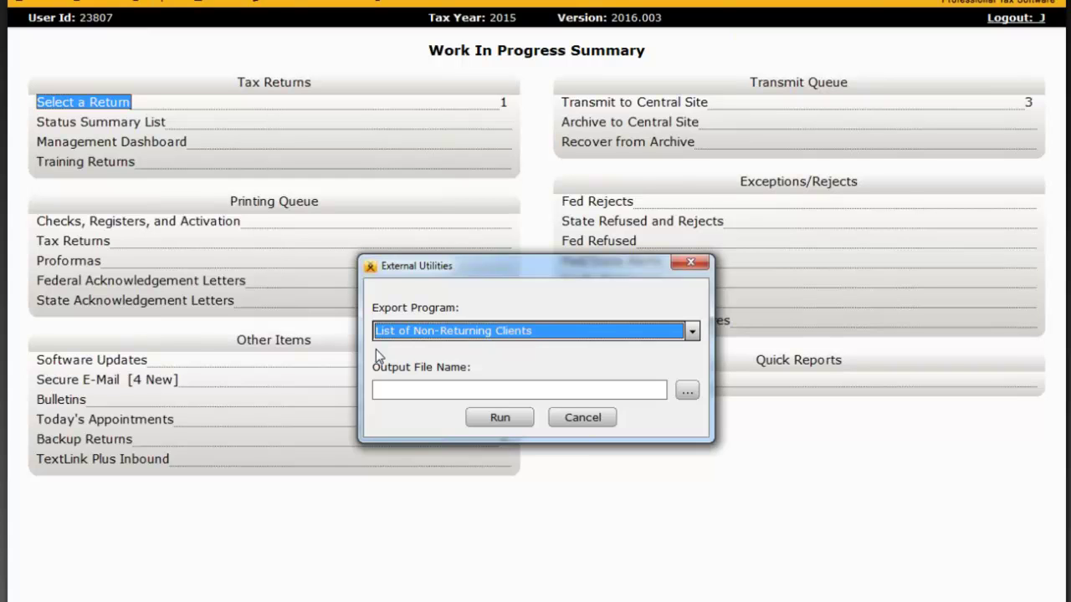
{"action": "left_click", "coordinate": [692, 331]}
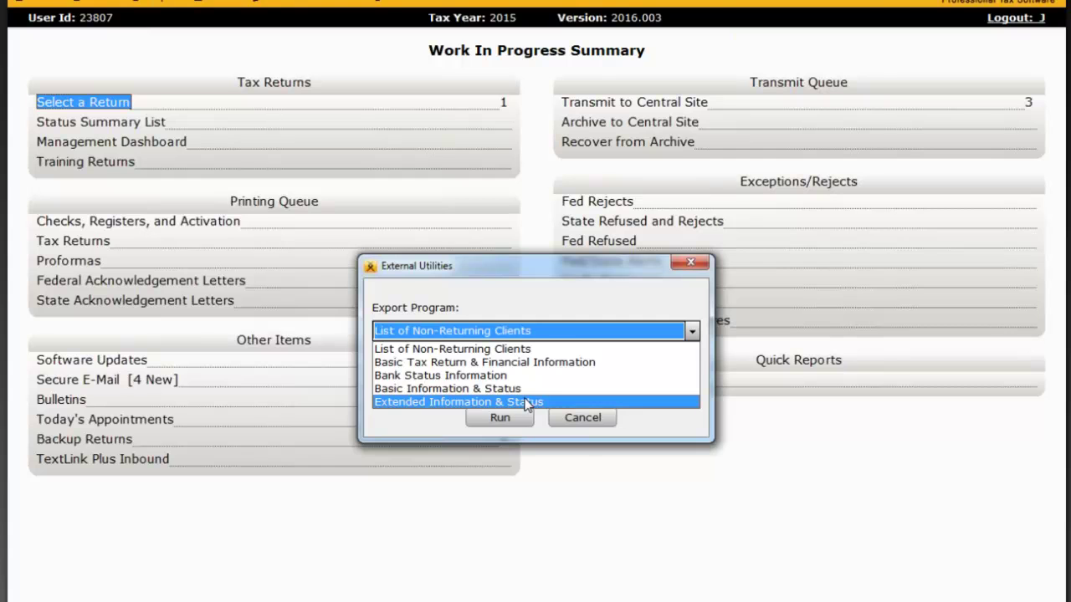
{"action": "left_click", "coordinate": [588, 291]}
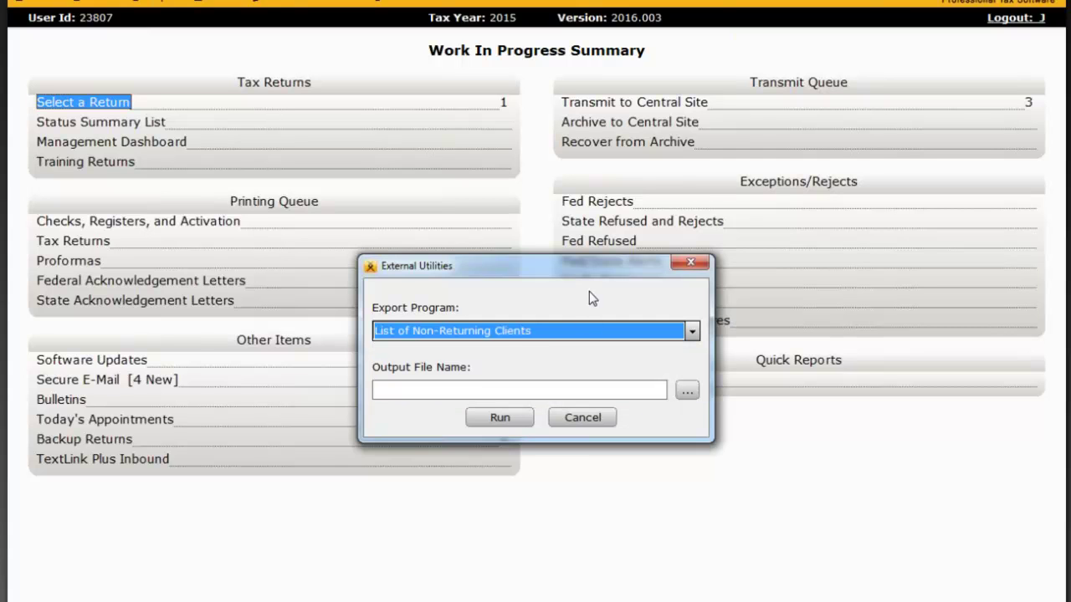
{"action": "left_click", "coordinate": [687, 393]}
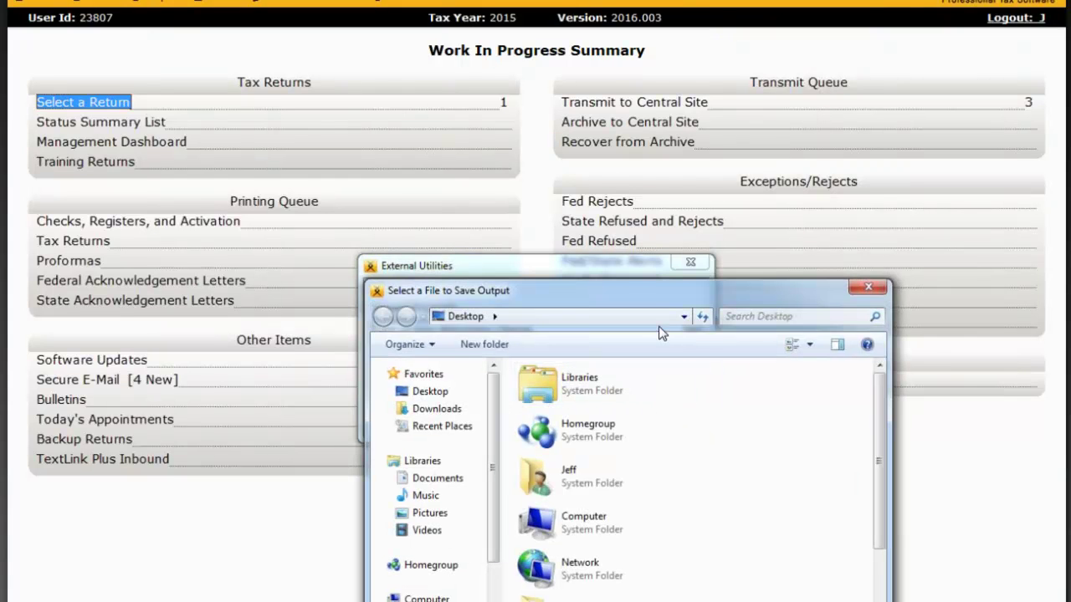
{"action": "left_click_drag", "start_coordinate": [653, 291], "coordinate": [643, 151]}
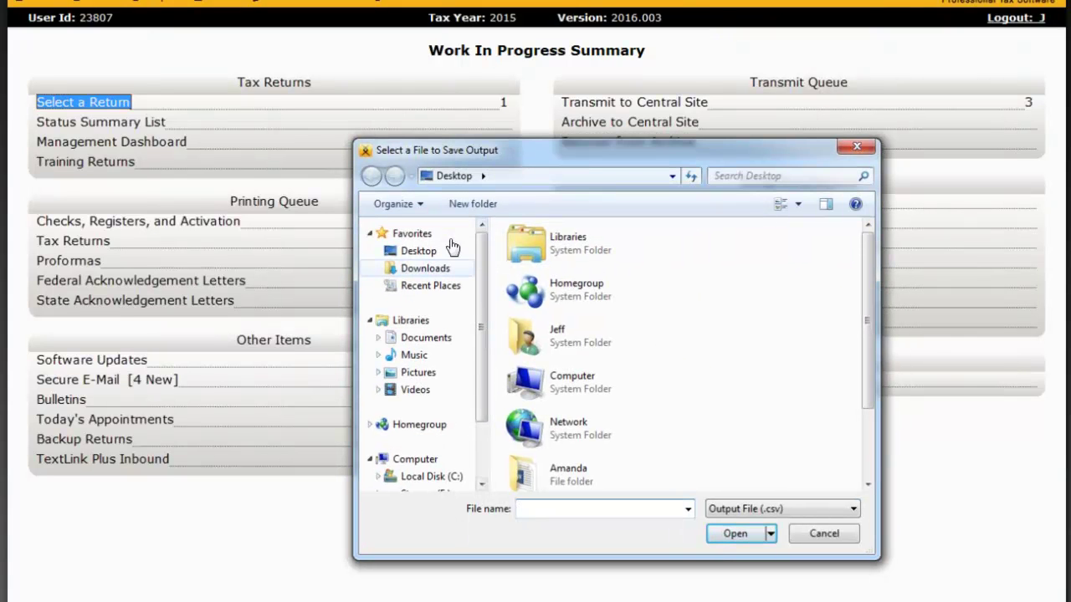
{"action": "left_click", "coordinate": [416, 253]}
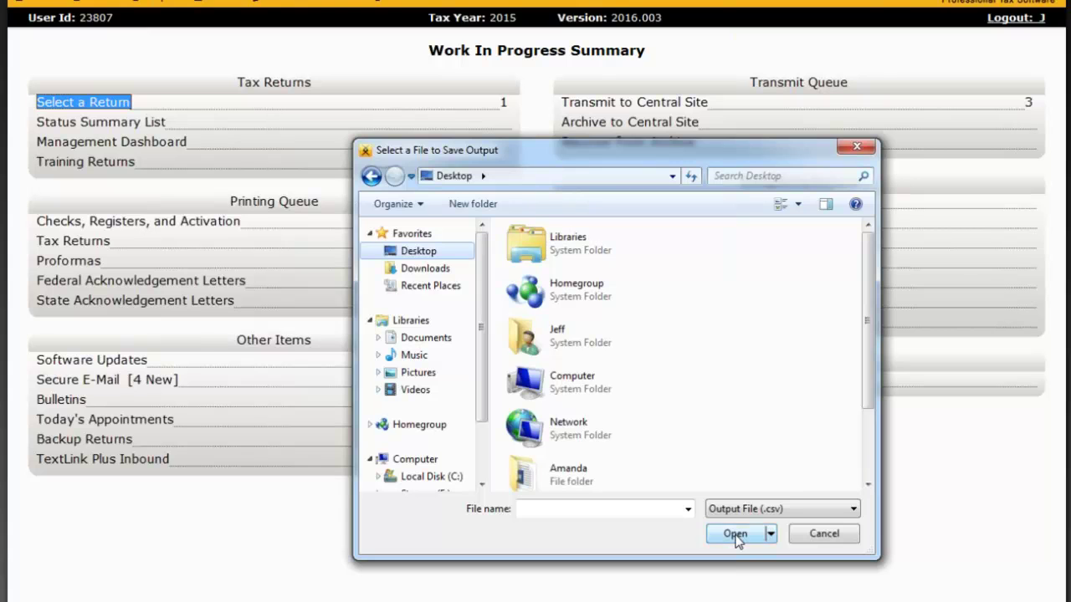
{"action": "left_click", "coordinate": [805, 537]}
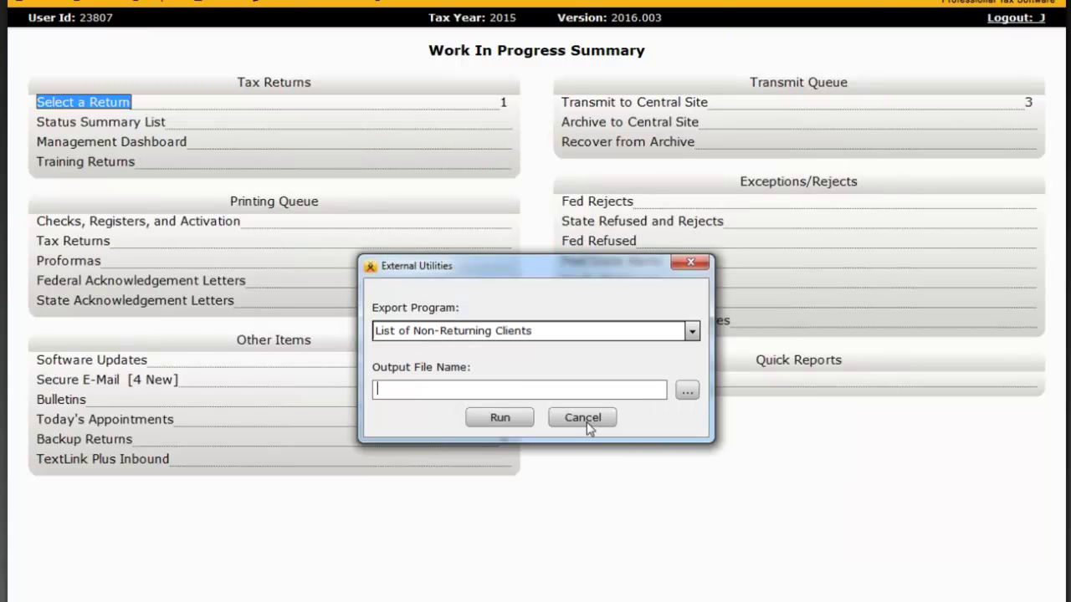
Set the output file to test.csv on the Desktop and run the List of Non-Returning Clients export
{"action": "left_click", "coordinate": [686, 390]}
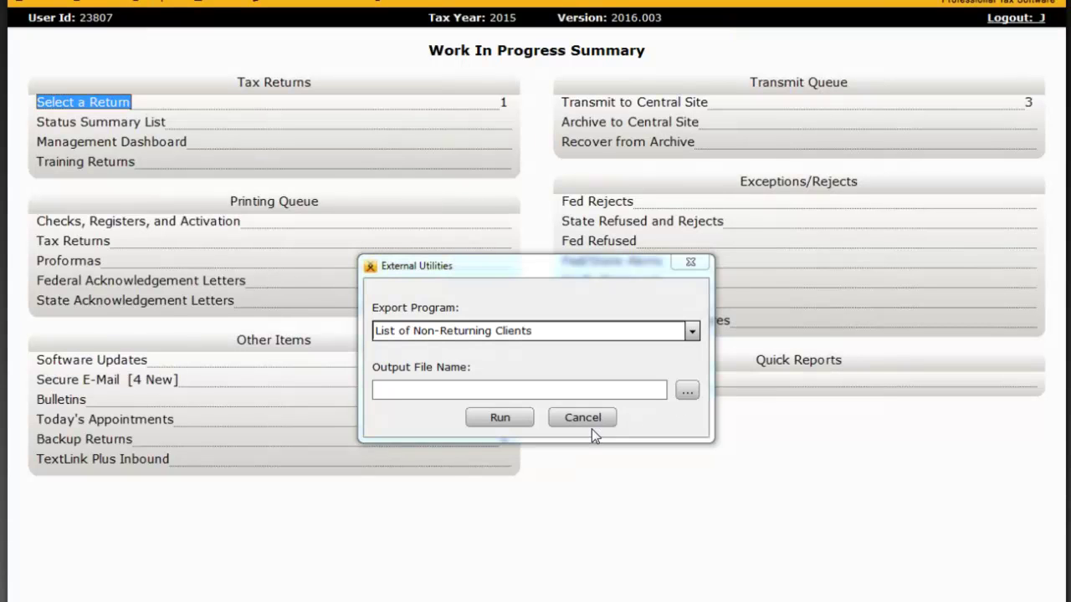
{"action": "type", "text": "test"}
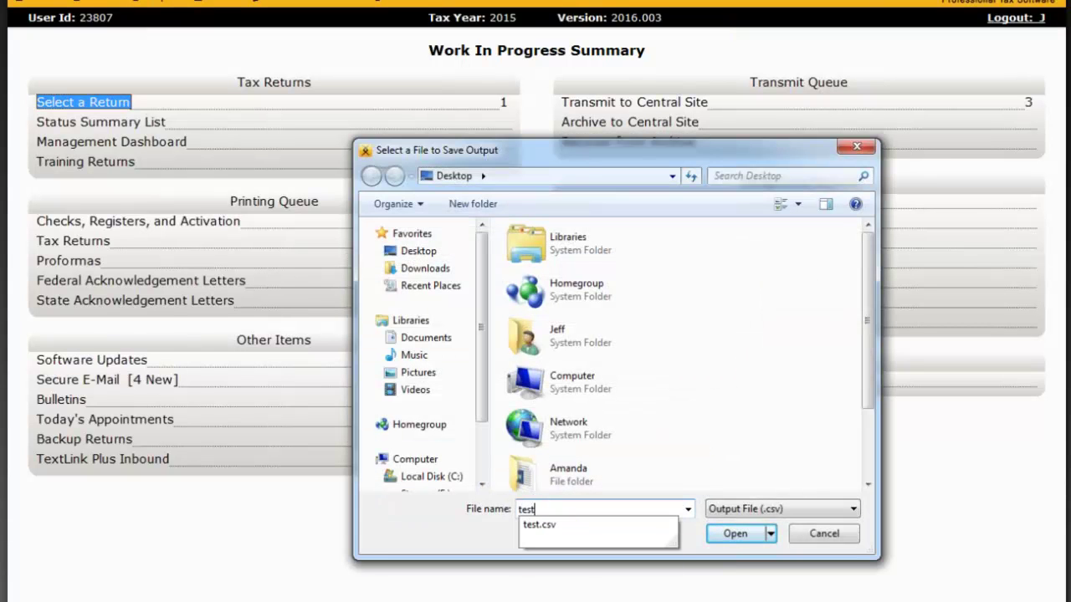
{"action": "left_click", "coordinate": [736, 533]}
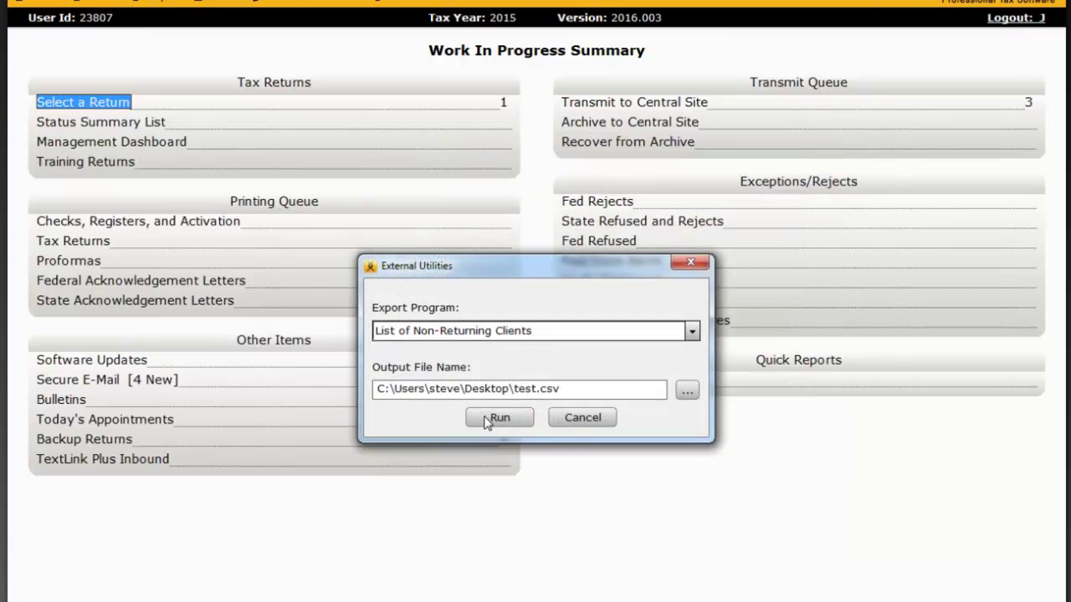
{"action": "left_click", "coordinate": [499, 420]}
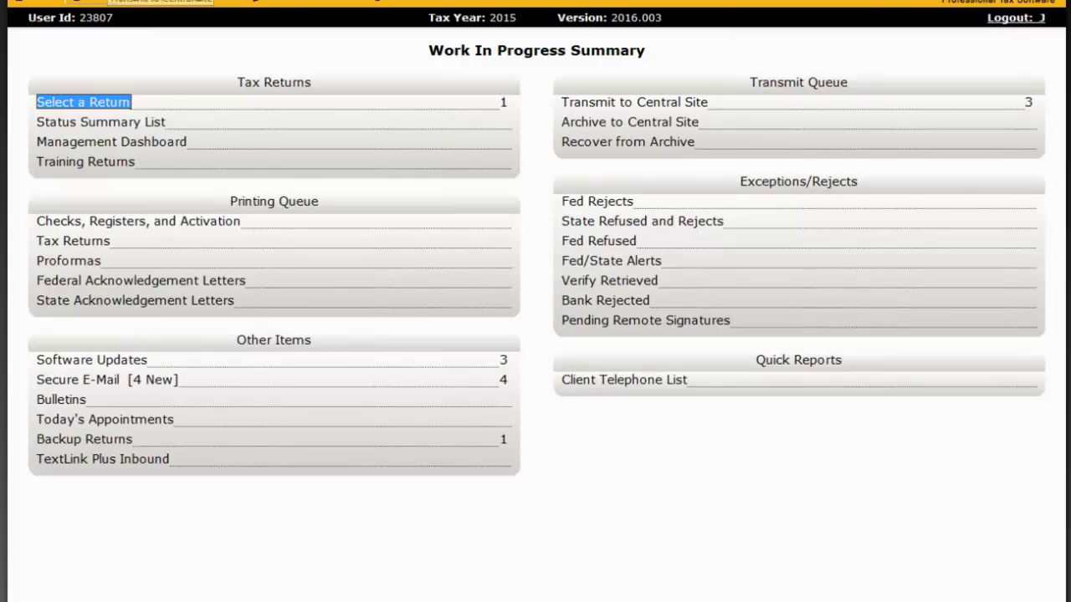
Run the System Export utility from the System Utilities again to reopen the export program settings
{"action": "left_click", "coordinate": [99, 4]}
{"action": "left_click", "coordinate": [158, 127]}
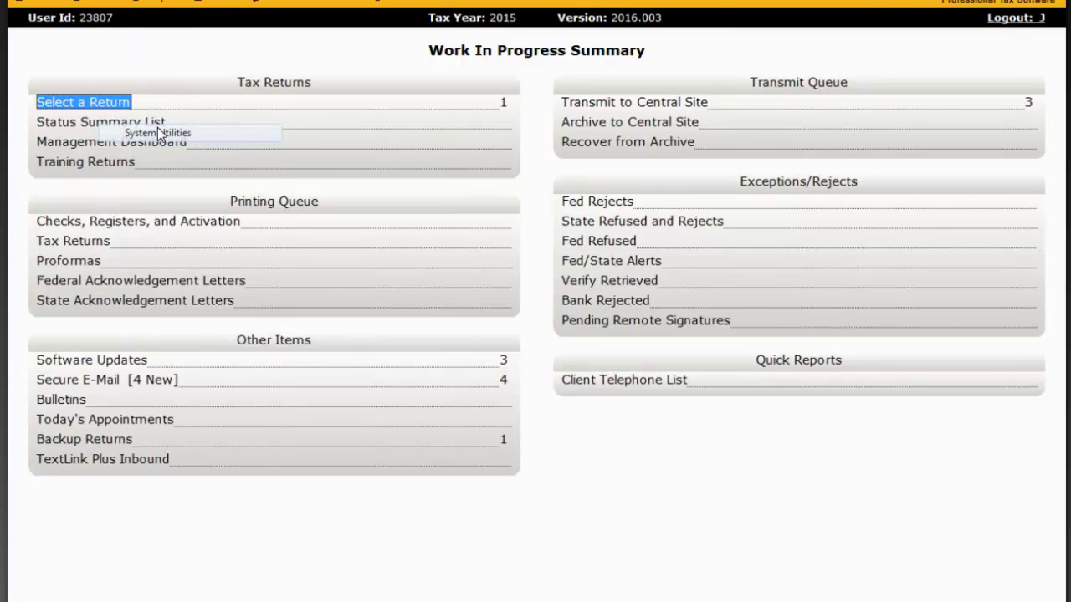
{"action": "left_click", "coordinate": [385, 280]}
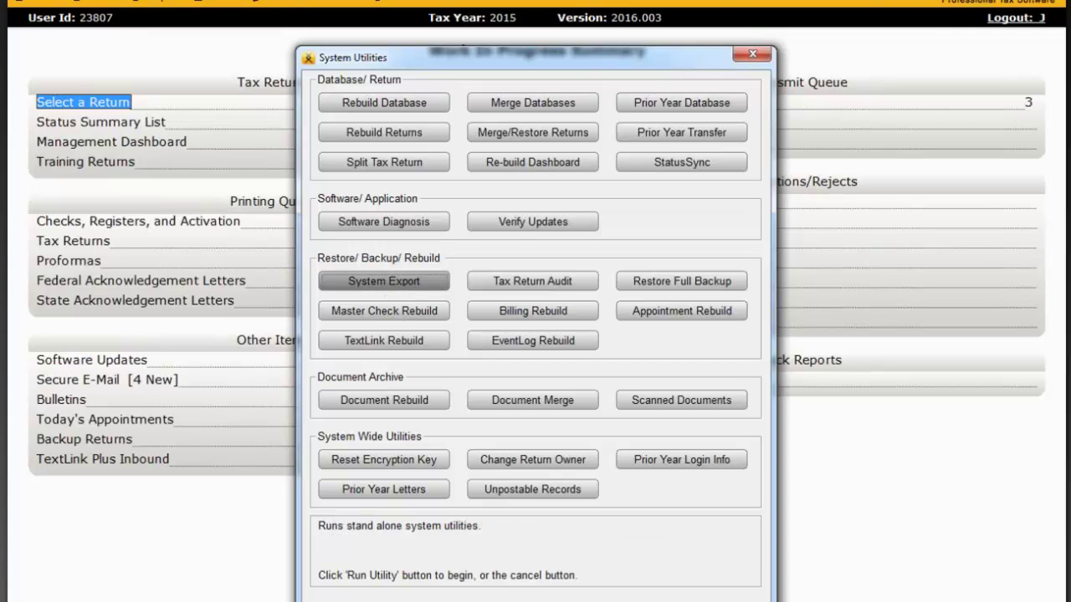
{"action": "key", "text": "Return"}
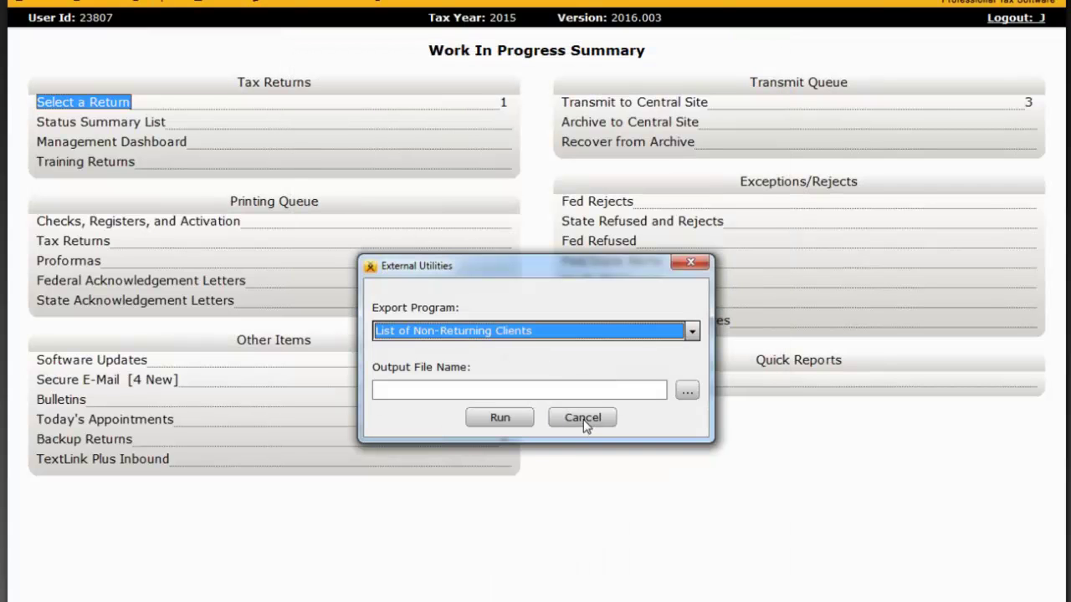
Cancel the export settings, read the Tax Return Audit description in System Utilities, and close without running it
{"action": "left_click", "coordinate": [583, 417]}
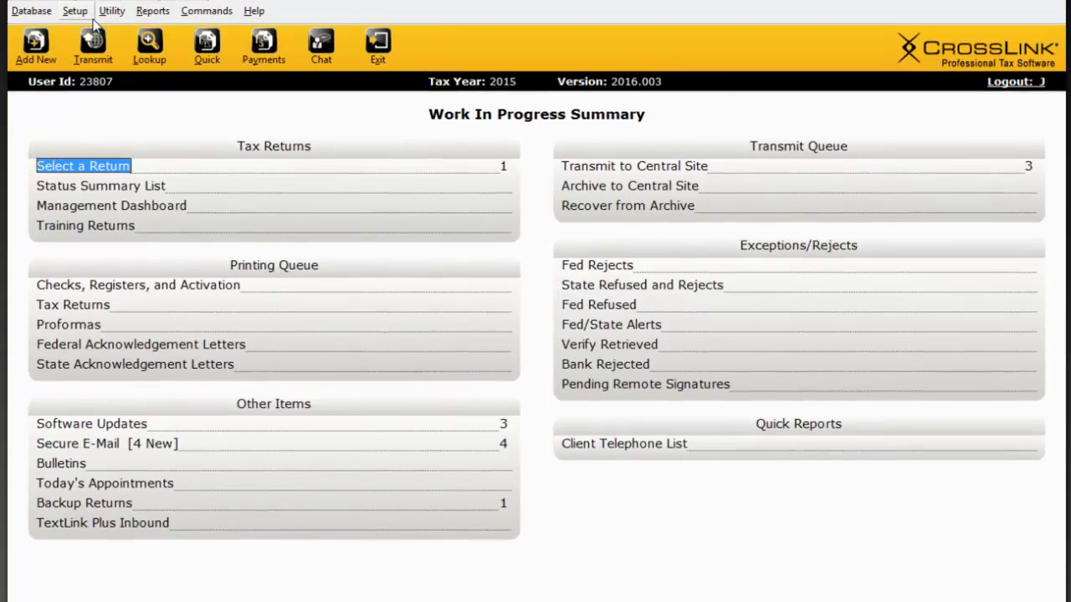
{"action": "left_click", "coordinate": [112, 35]}
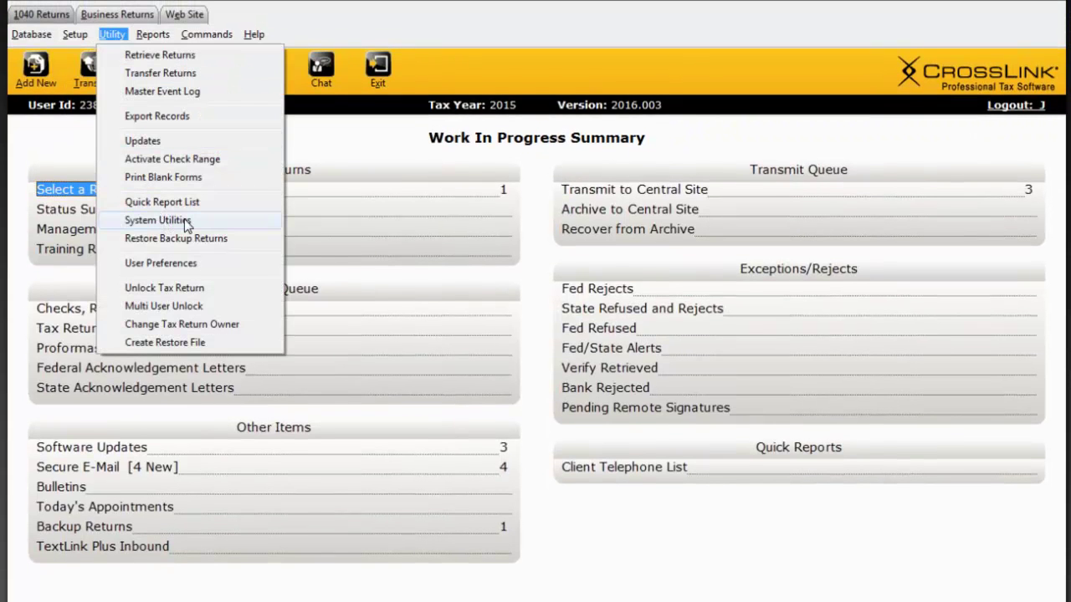
{"action": "left_click", "coordinate": [159, 220]}
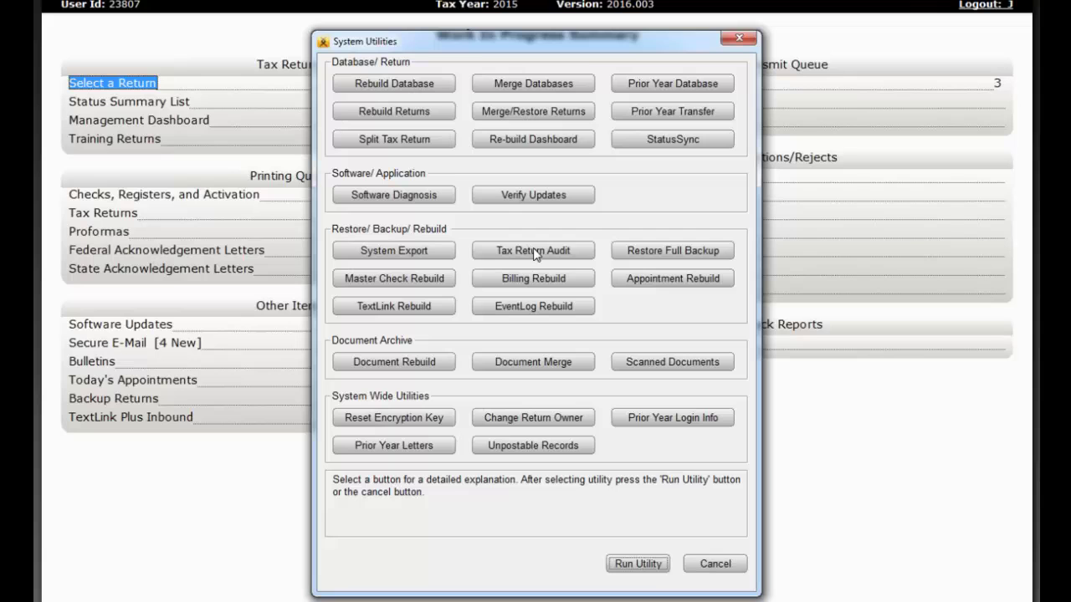
{"action": "left_click", "coordinate": [533, 251]}
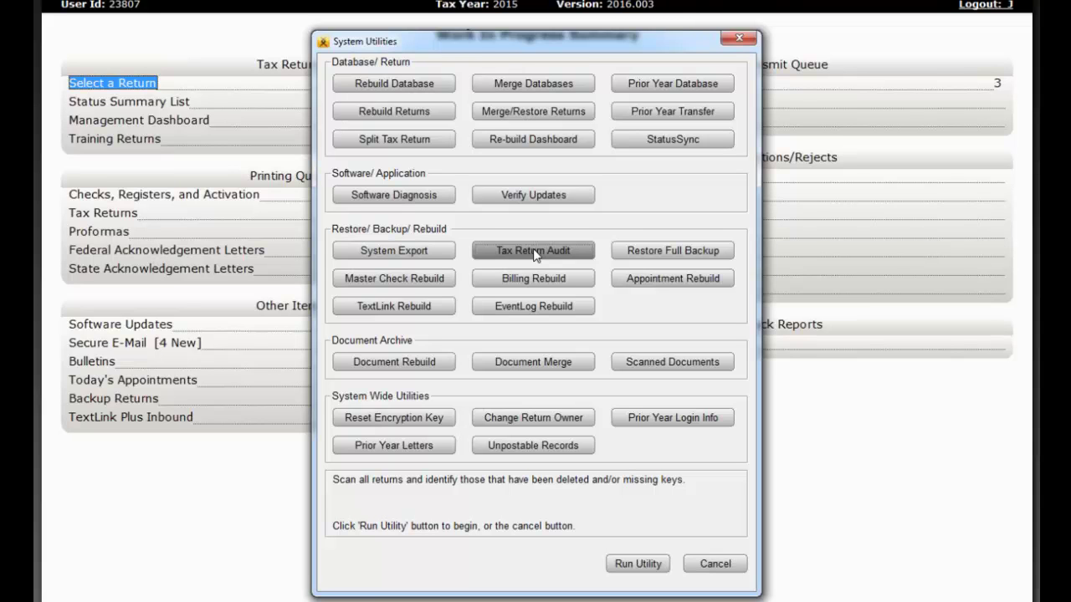
{"action": "left_click", "coordinate": [712, 569]}
Delete the only listed tax return and check the return selection list from the Work In Progress Summary
{"action": "left_click", "coordinate": [112, 83]}
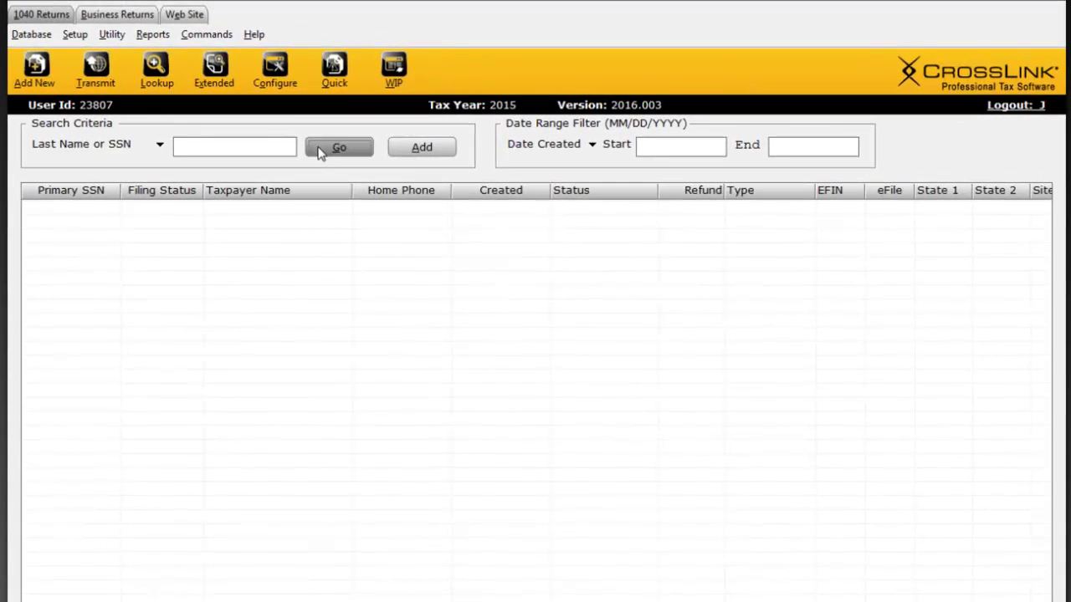
{"action": "double_click", "coordinate": [251, 209]}
{"action": "left_click", "coordinate": [114, 37]}
{"action": "left_click", "coordinate": [154, 244]}
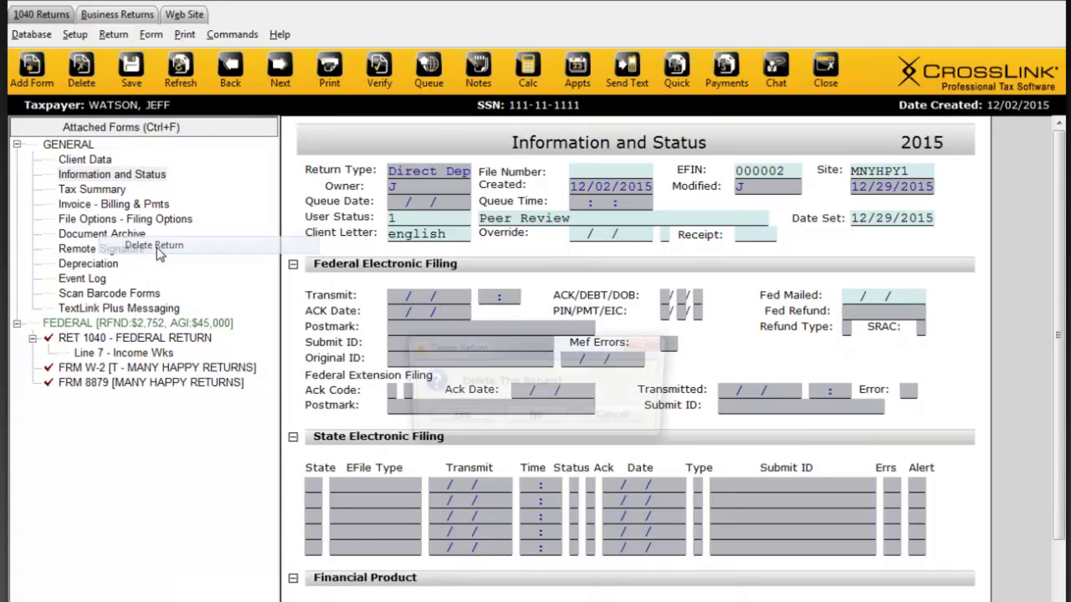
{"action": "left_click", "coordinate": [443, 418]}
{"action": "left_click", "coordinate": [393, 87]}
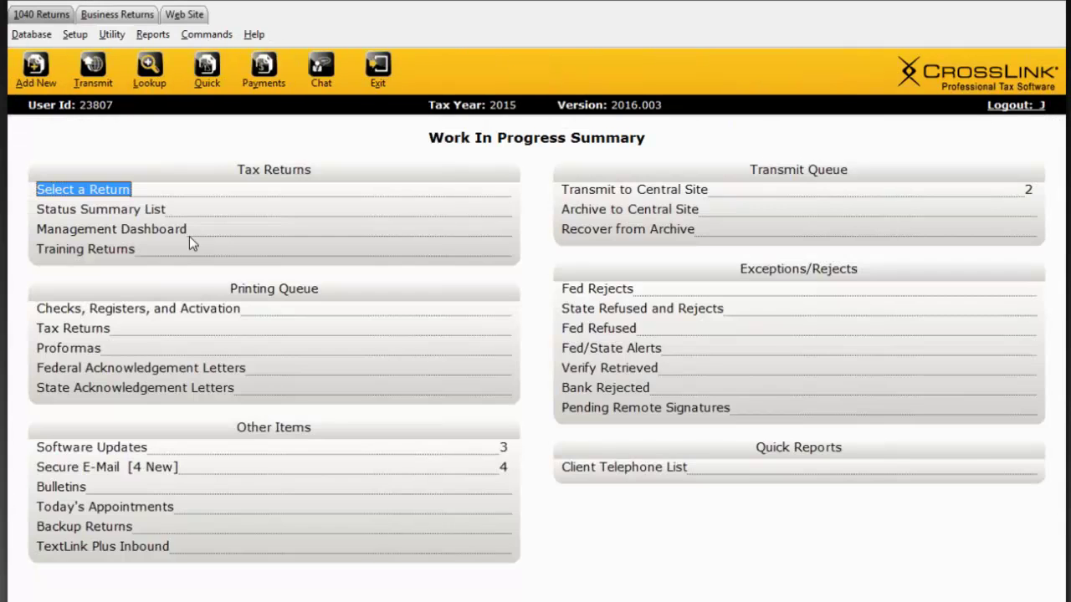
{"action": "left_click", "coordinate": [118, 193]}
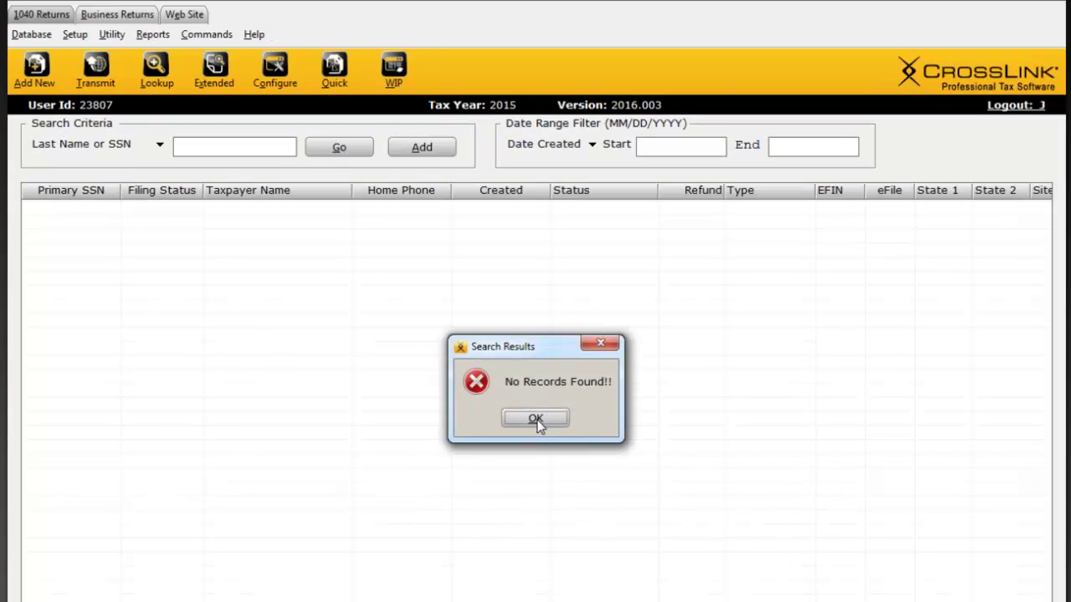
{"action": "left_click", "coordinate": [535, 418]}
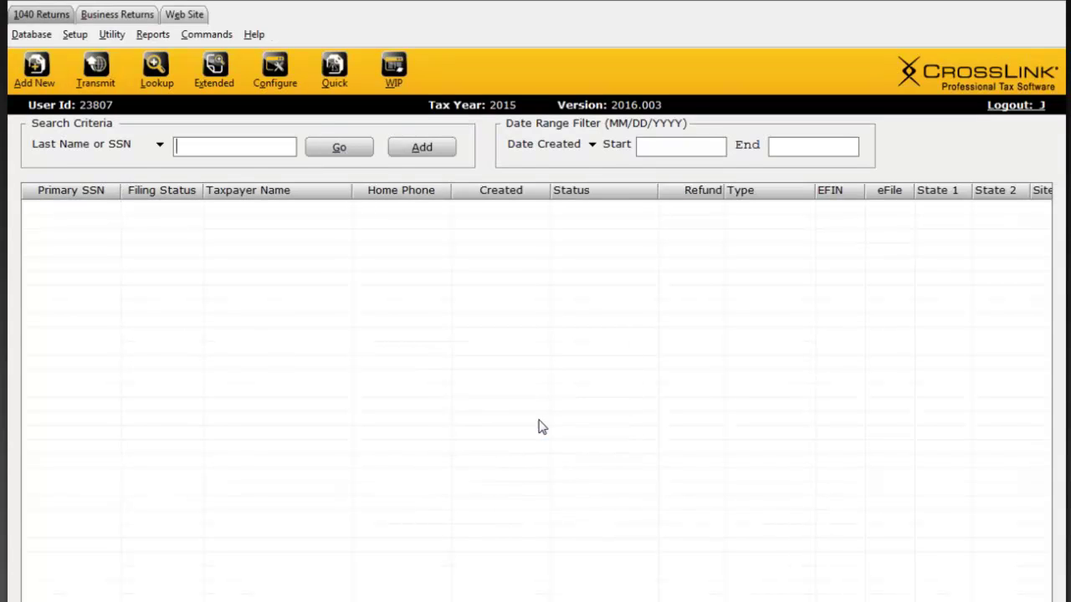
Run the Tax Return Audit utility from the System Utilities and dismiss its scan summary
{"action": "left_click", "coordinate": [112, 34]}
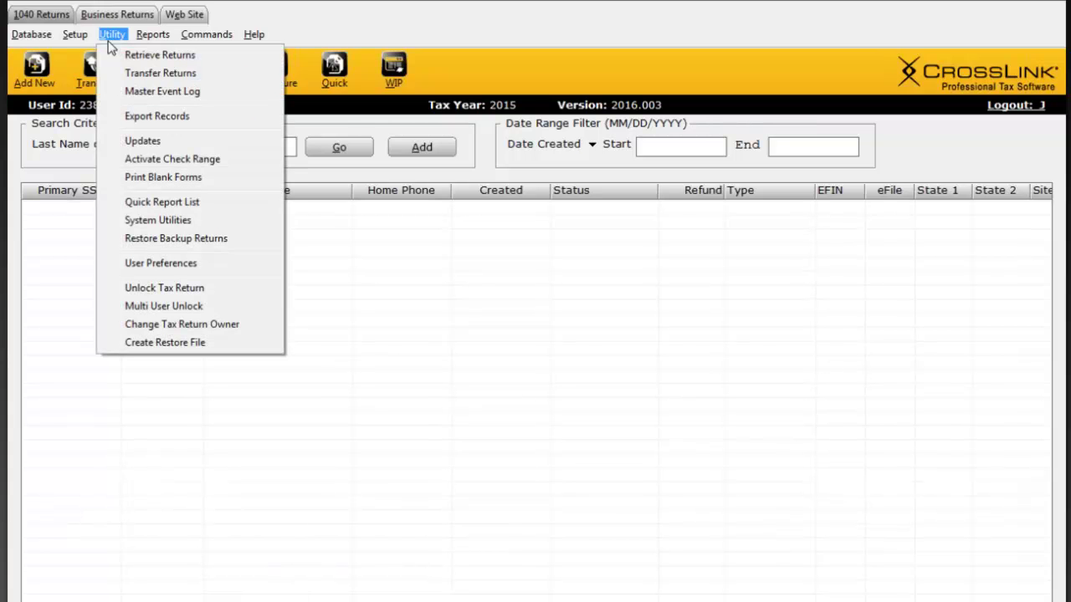
{"action": "left_click", "coordinate": [164, 220]}
{"action": "left_click", "coordinate": [538, 257]}
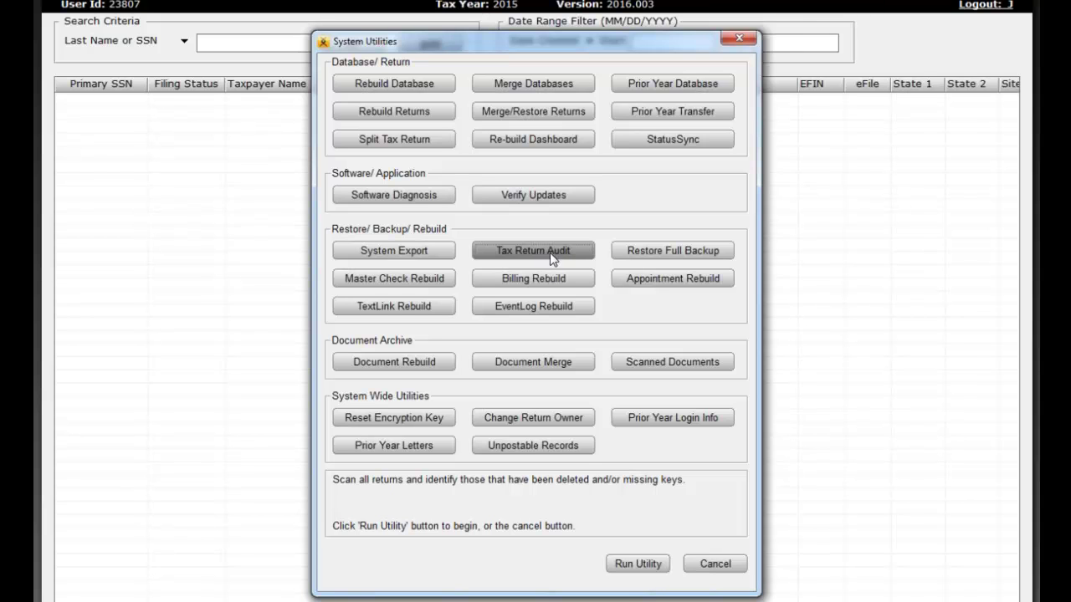
{"action": "left_click", "coordinate": [639, 565]}
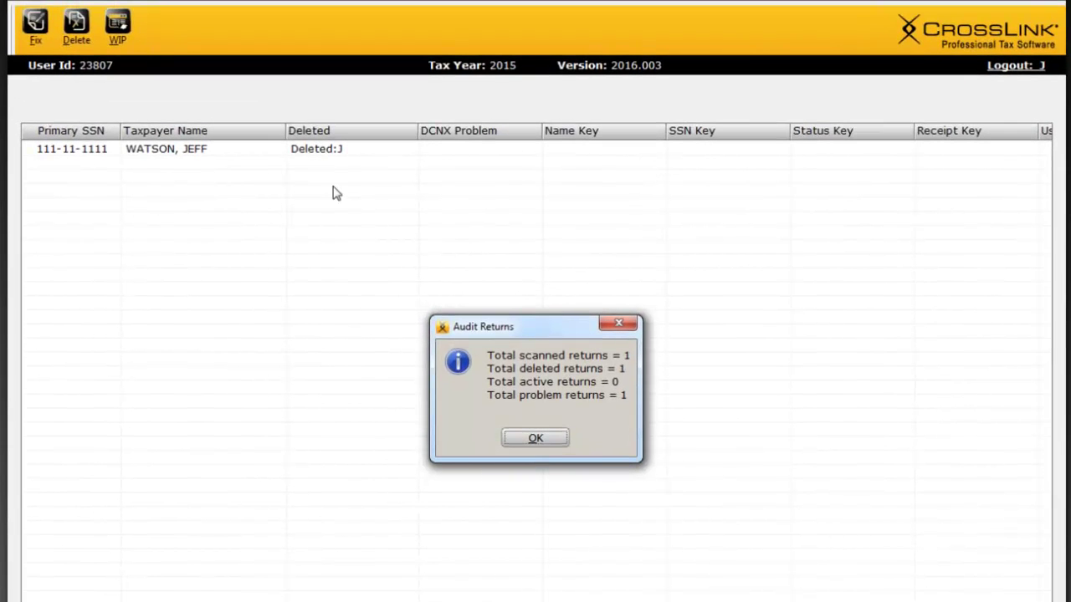
{"action": "left_click", "coordinate": [548, 440]}
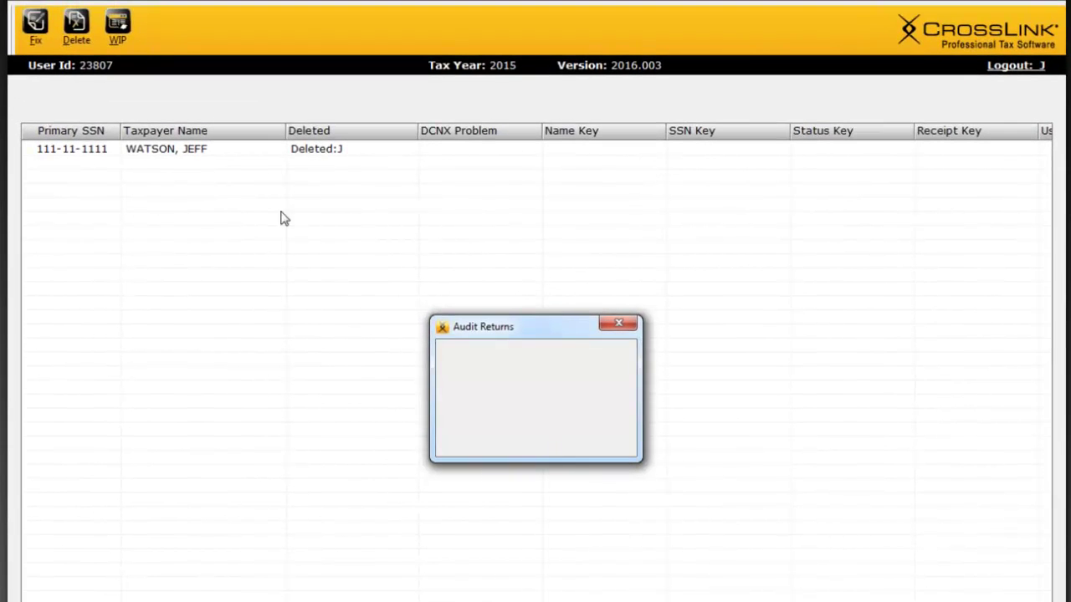
Resurrect the deleted return from the audit list and return to the Work In Progress Summary
{"action": "left_click", "coordinate": [173, 154]}
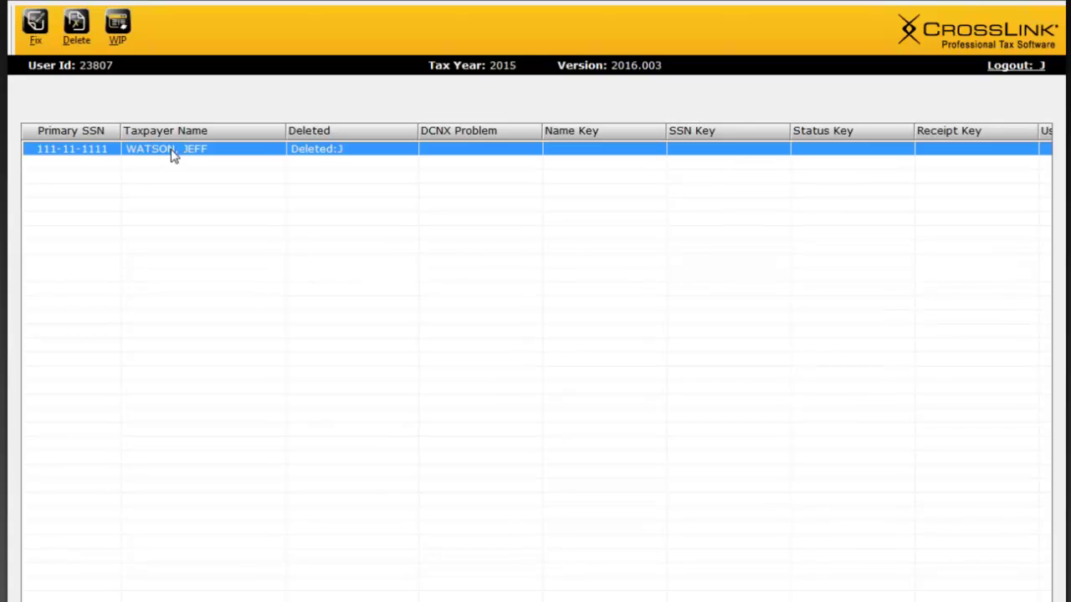
{"action": "double_click", "coordinate": [341, 152]}
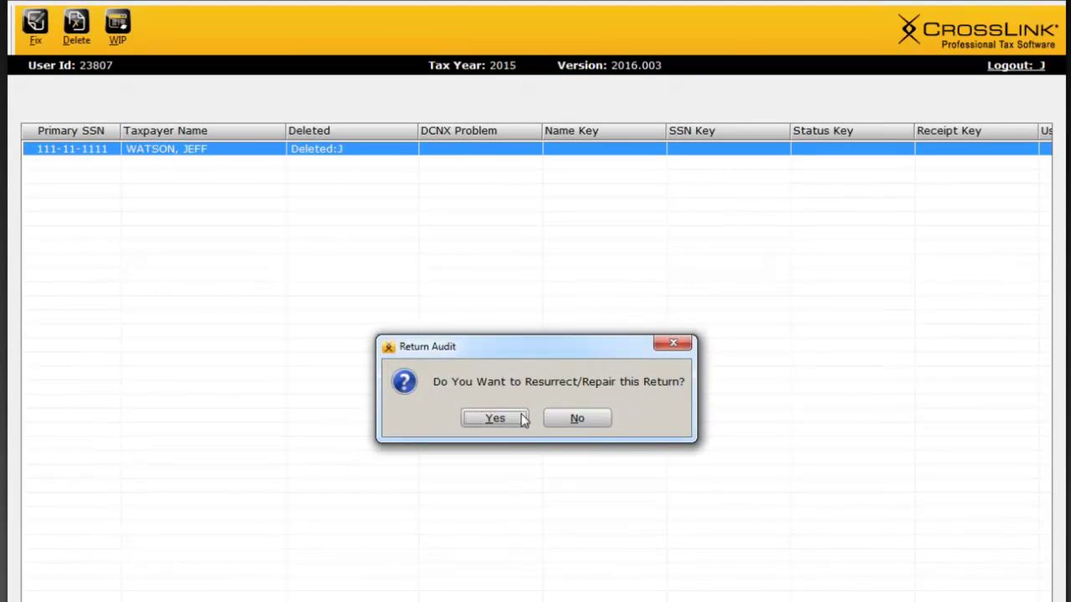
{"action": "left_click", "coordinate": [495, 418]}
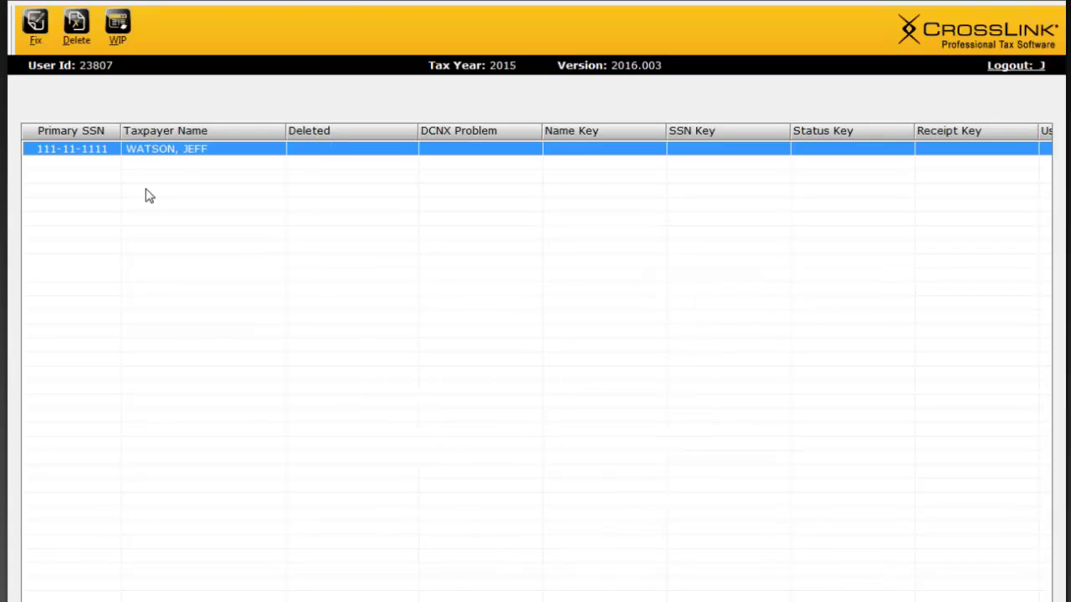
{"action": "left_click", "coordinate": [117, 32]}
Open the resurrected return, review the Return Deleted entry in its Event Log, and return to the Work In Progress Summary
{"action": "left_click", "coordinate": [107, 189]}
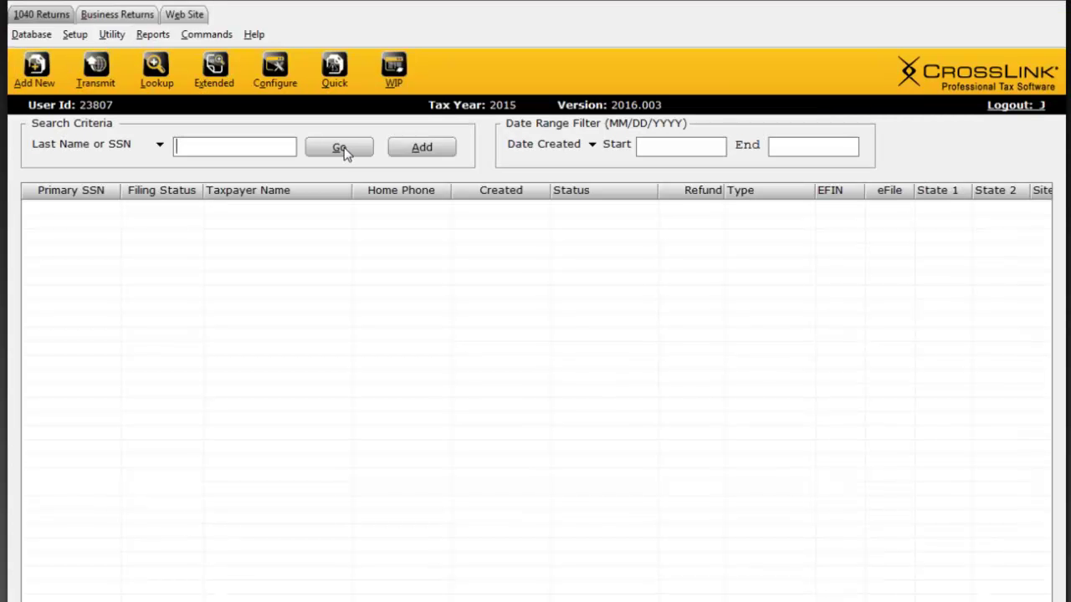
{"action": "double_click", "coordinate": [260, 211]}
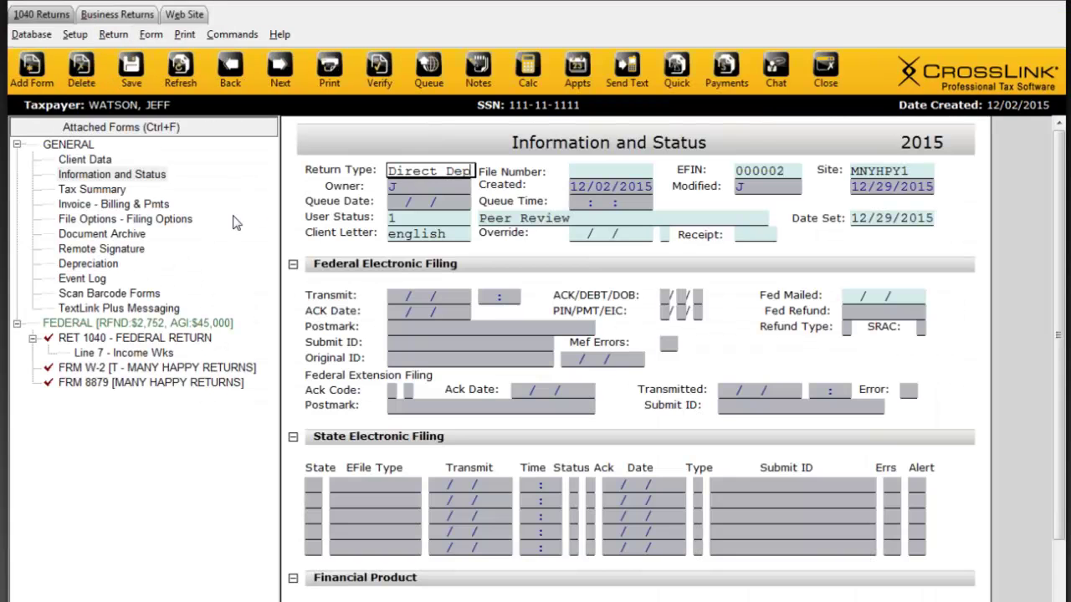
{"action": "left_click", "coordinate": [93, 281]}
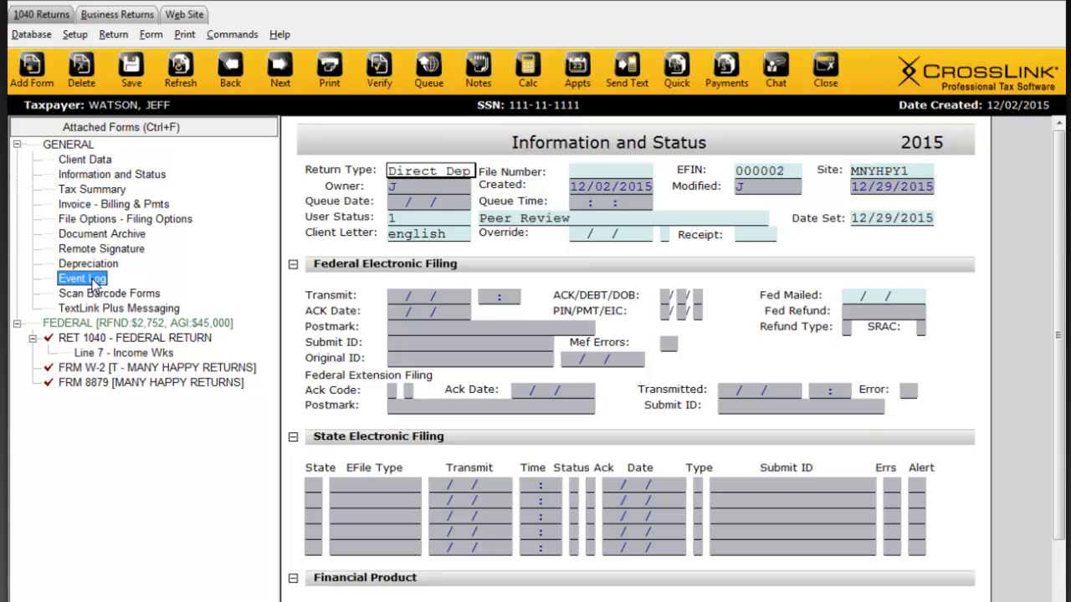
{"action": "double_click", "coordinate": [99, 280]}
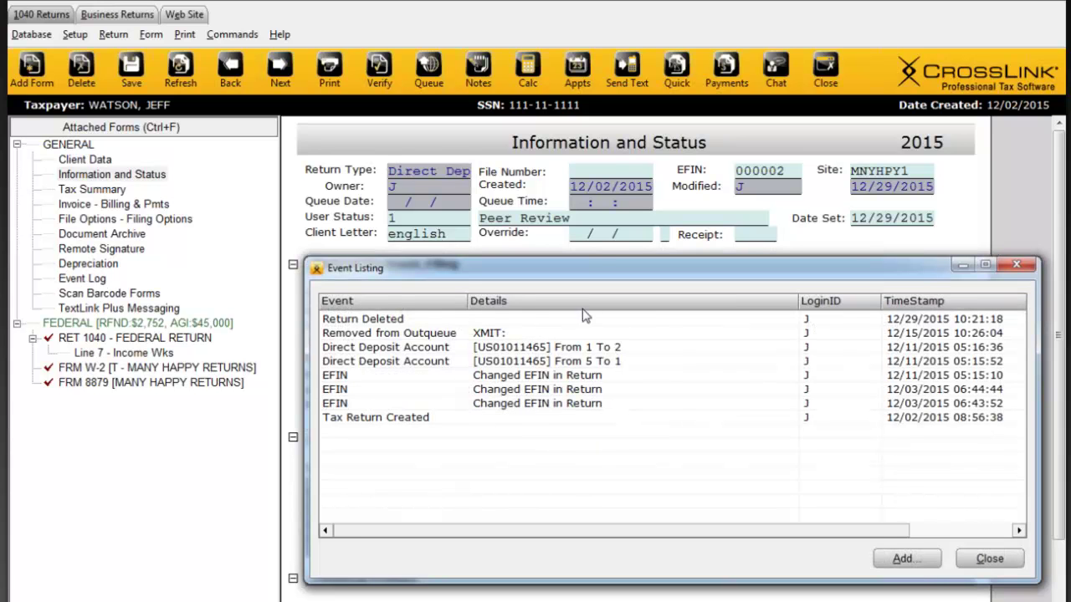
{"action": "left_click", "coordinate": [368, 319]}
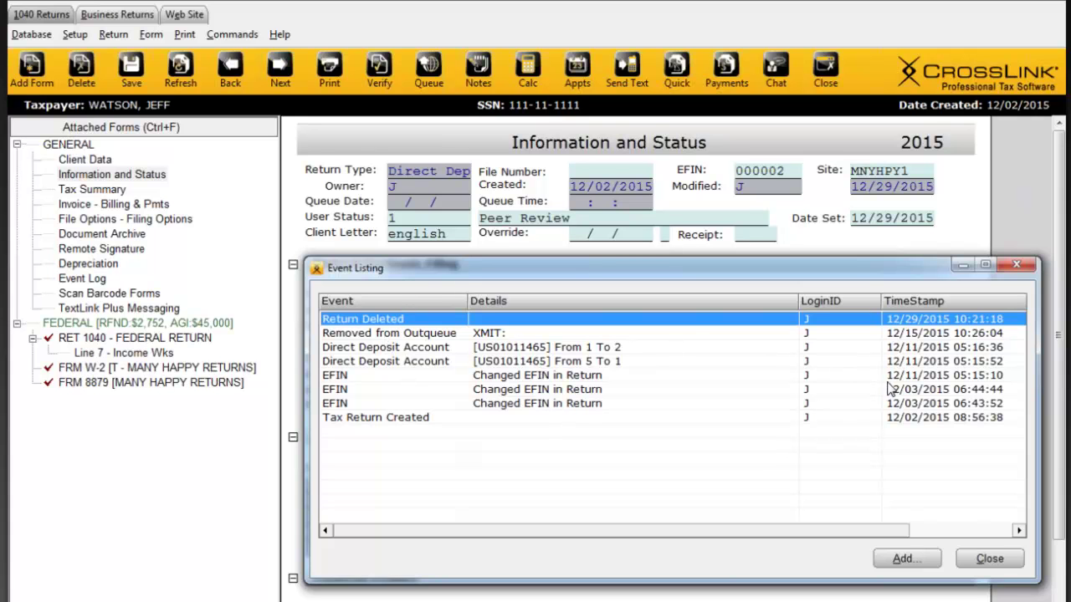
{"action": "left_click", "coordinate": [1019, 263]}
{"action": "left_click", "coordinate": [826, 87]}
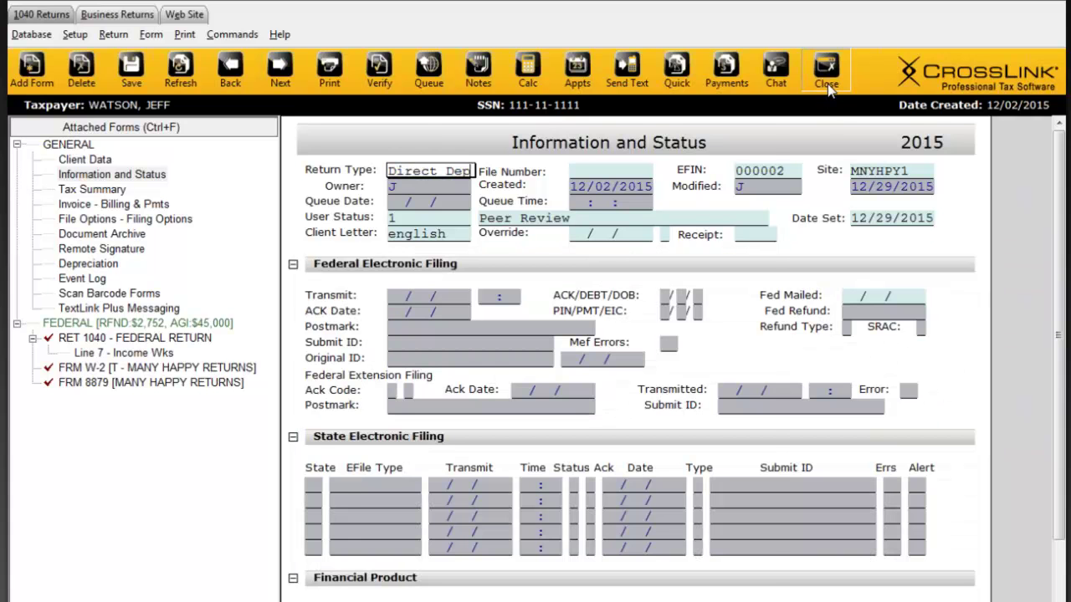
{"action": "left_click", "coordinate": [407, 92]}
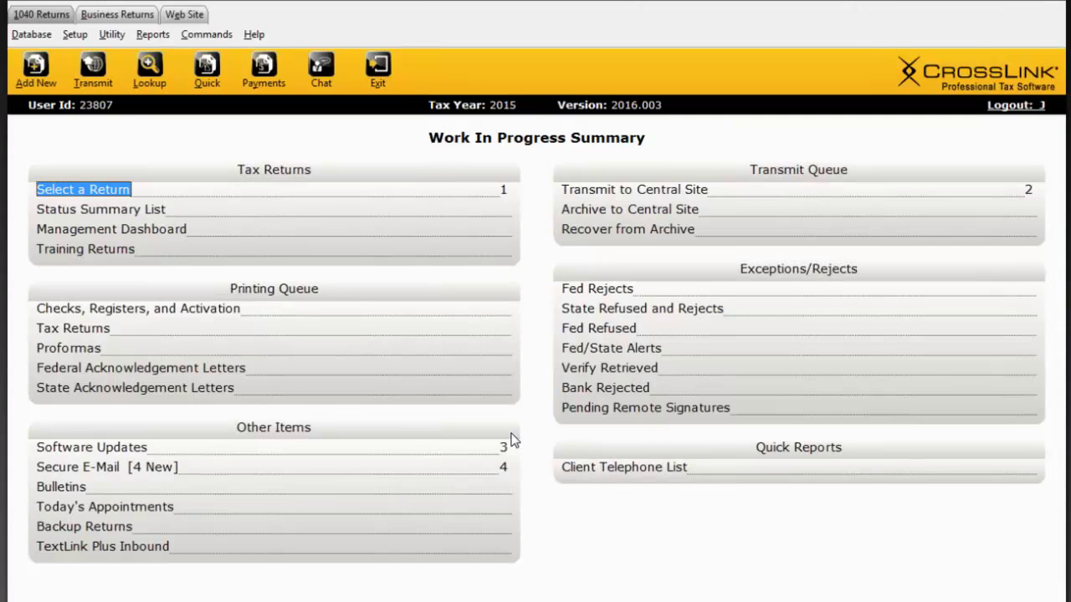